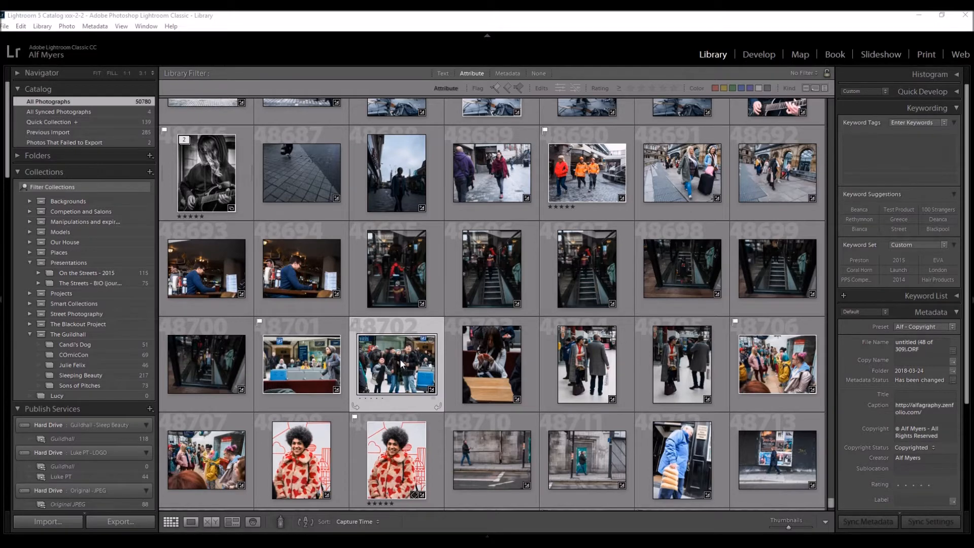
# Open the station photo untitled (48 of 309).ORF in the Develop module and inspect the man's and woman's faces up close.
pyautogui.doubleClick(399, 358)
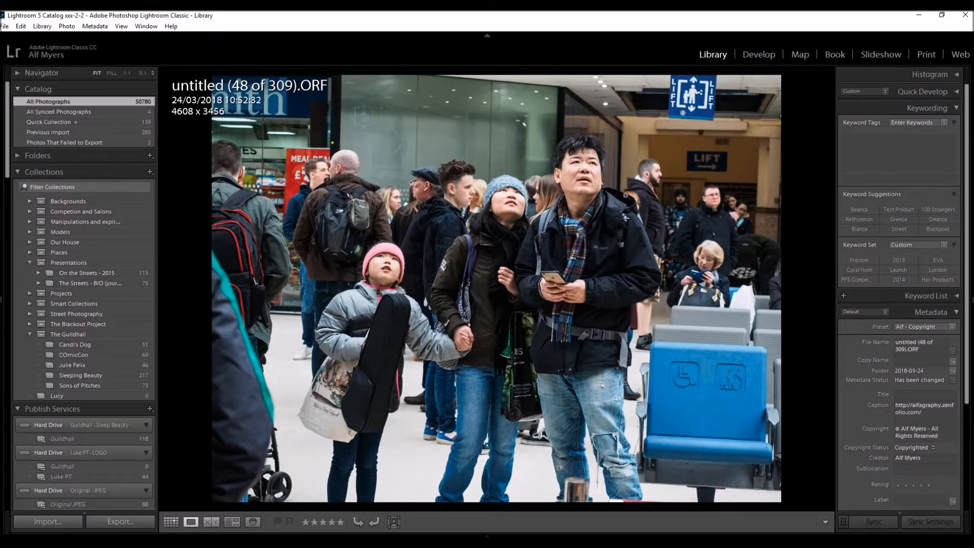
pyautogui.click(753, 54)
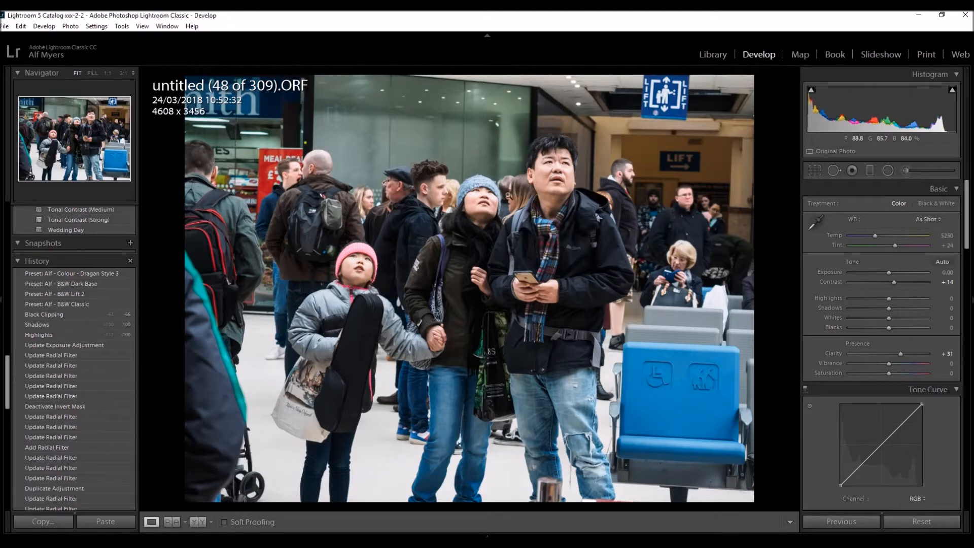
pyautogui.click(557, 175)
pyautogui.click(557, 175)
pyautogui.click(484, 209)
pyautogui.click(484, 209)
# Straighten the photo by -1.16 degrees and crop it around the family to about 3682 x 2761 pixels.
pyautogui.click(815, 170)
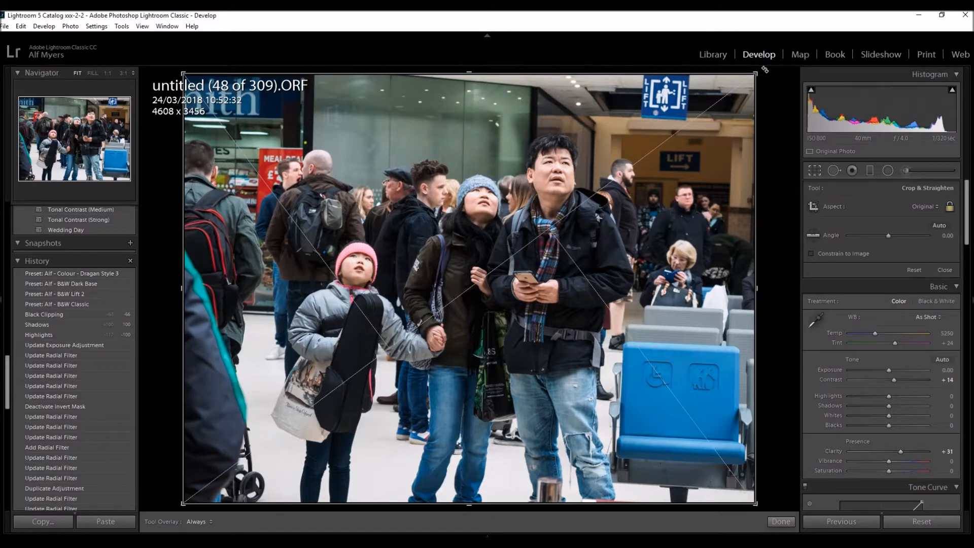
pyautogui.moveTo(764, 69); pyautogui.dragTo(763, 60)
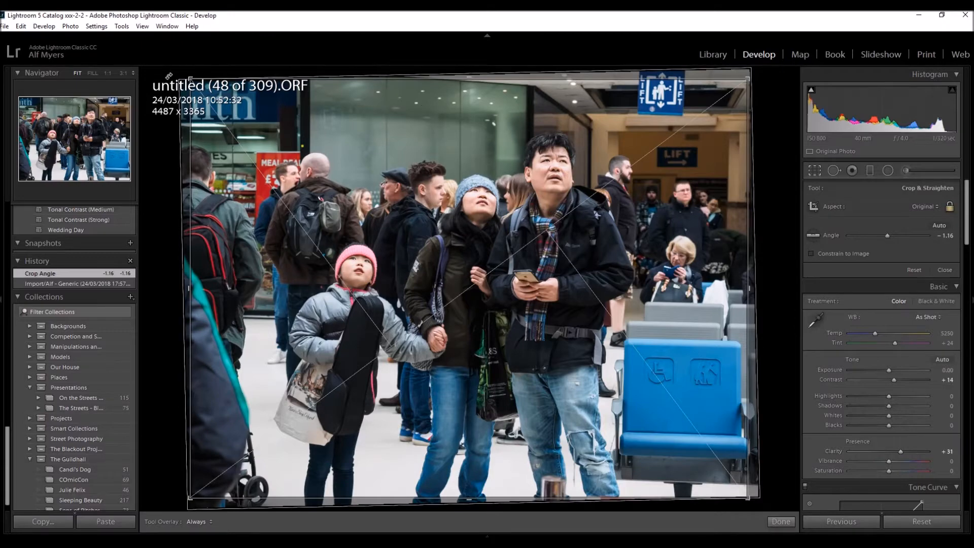
pyautogui.moveTo(190, 80); pyautogui.dragTo(208, 104)
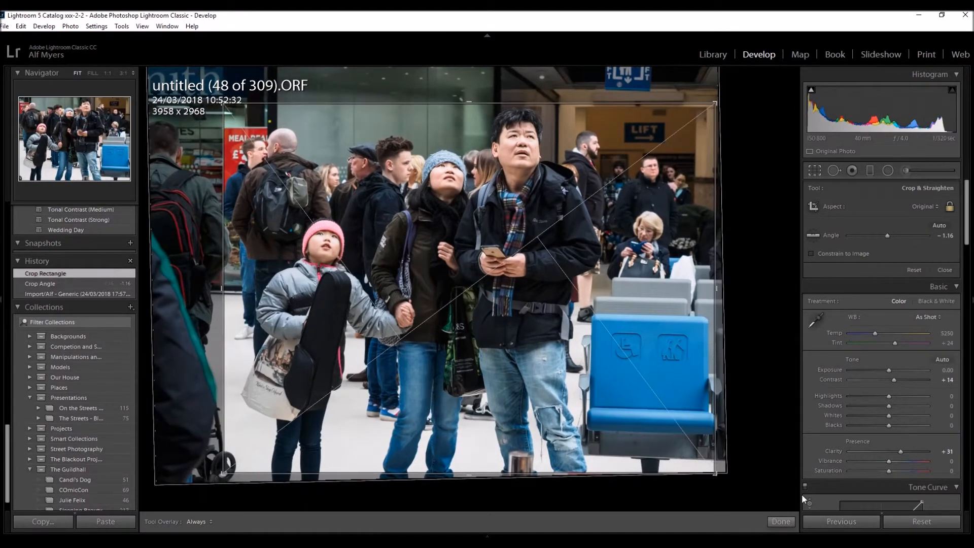
pyautogui.moveTo(721, 474); pyautogui.dragTo(714, 466)
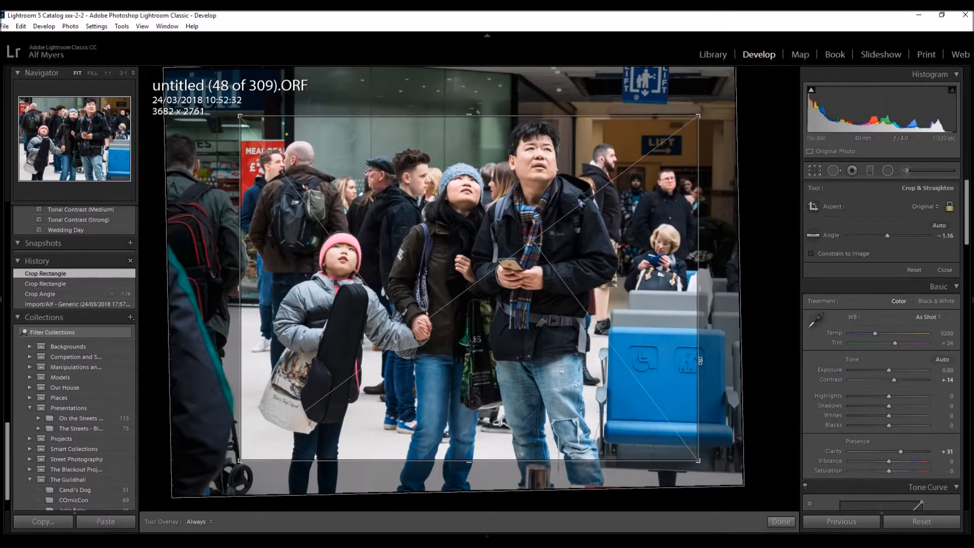
# Unlock the crop's aspect ratio, widen the crop to about 3847 x 2761 pixels, and apply it.
pyautogui.click(950, 206)
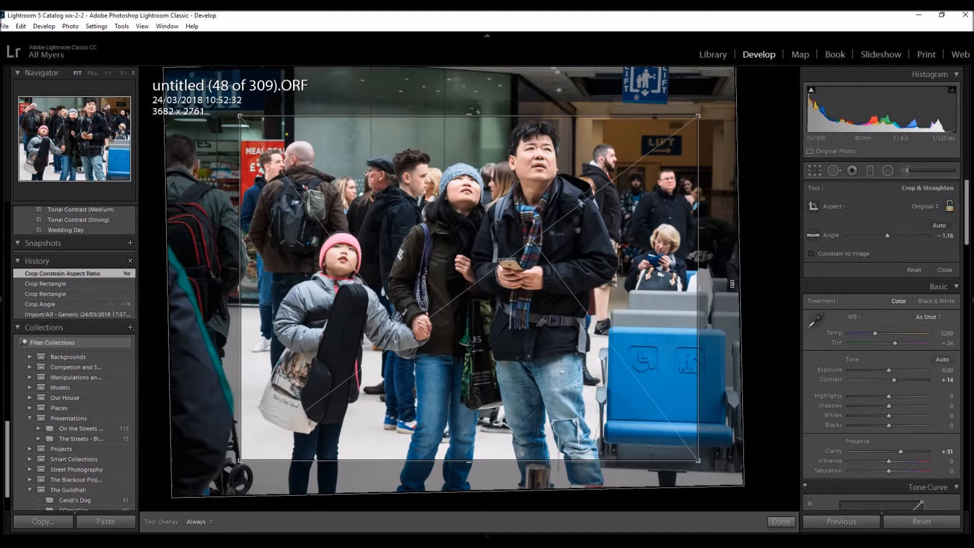
pyautogui.moveTo(696, 290); pyautogui.dragTo(709, 286)
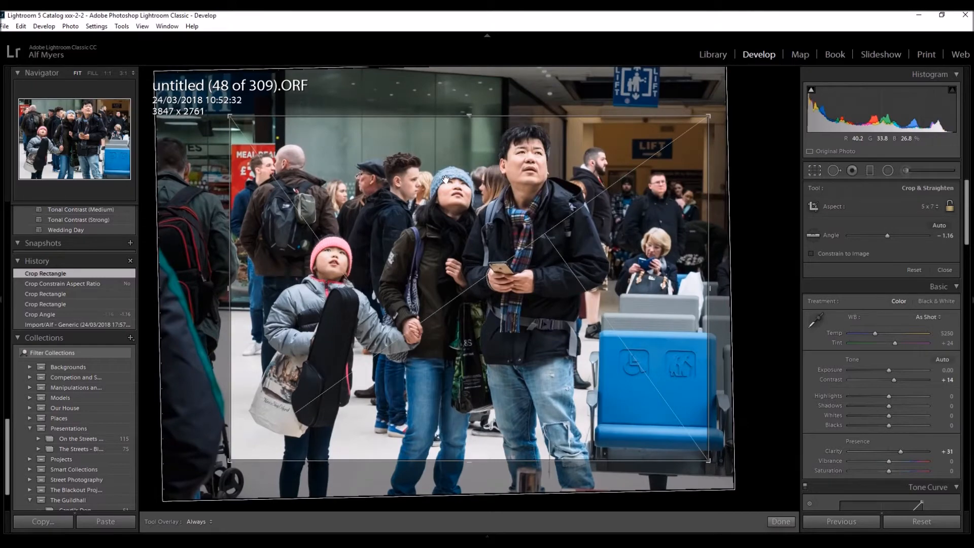
pyautogui.click(782, 522)
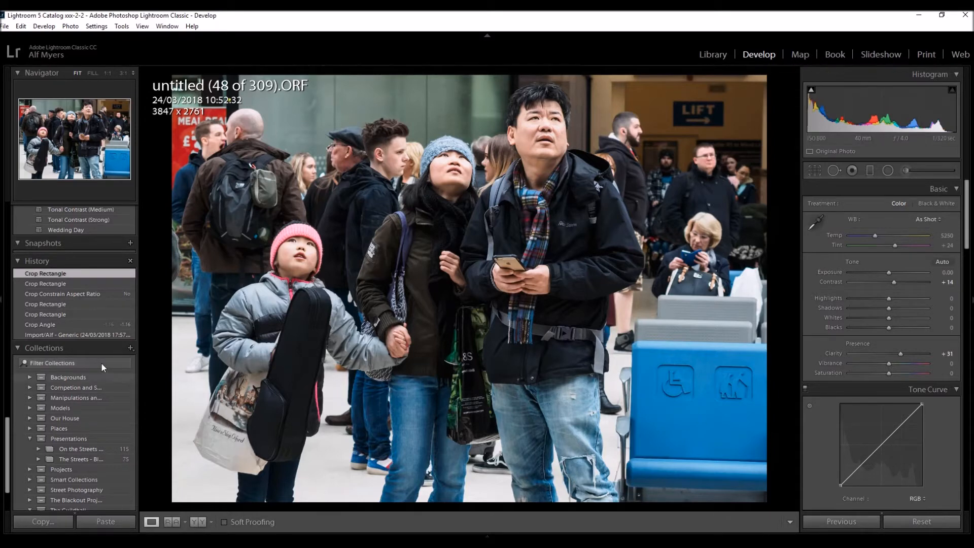
# Apply the B&W Lift user preset to the photo and review its Black & White Mix values.
pyautogui.scroll(5, 89, 339)
pyautogui.scroll(10, 92, 340)
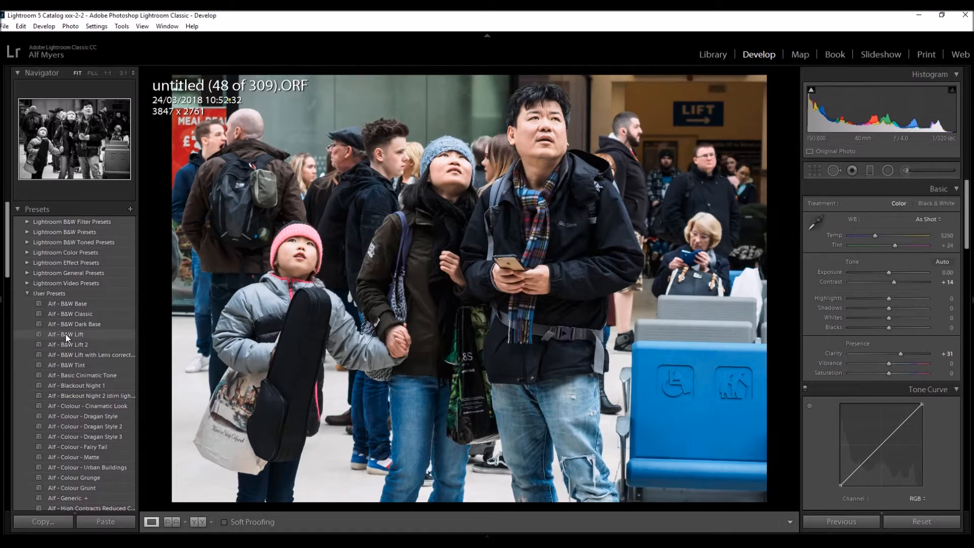
pyautogui.click(80, 335)
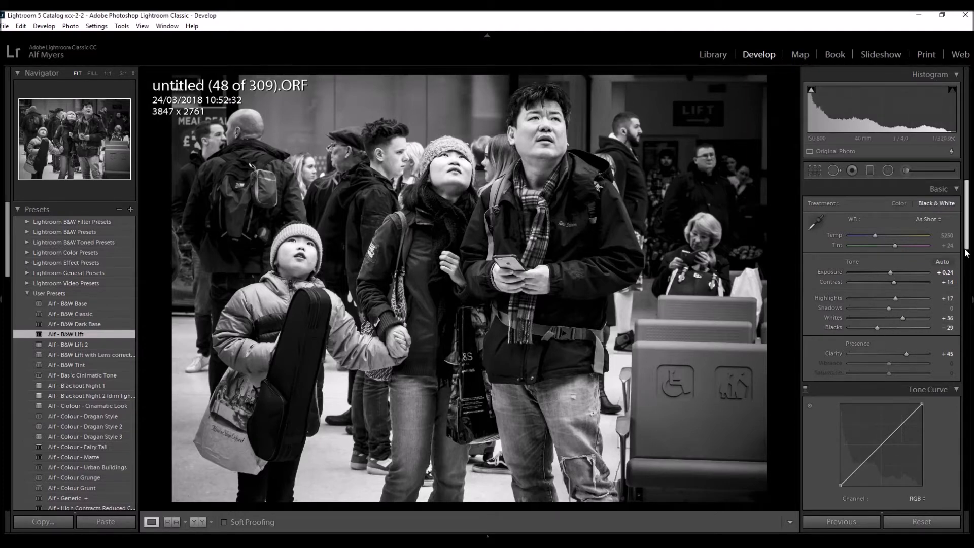
pyautogui.moveTo(968, 254); pyautogui.dragTo(970, 307)
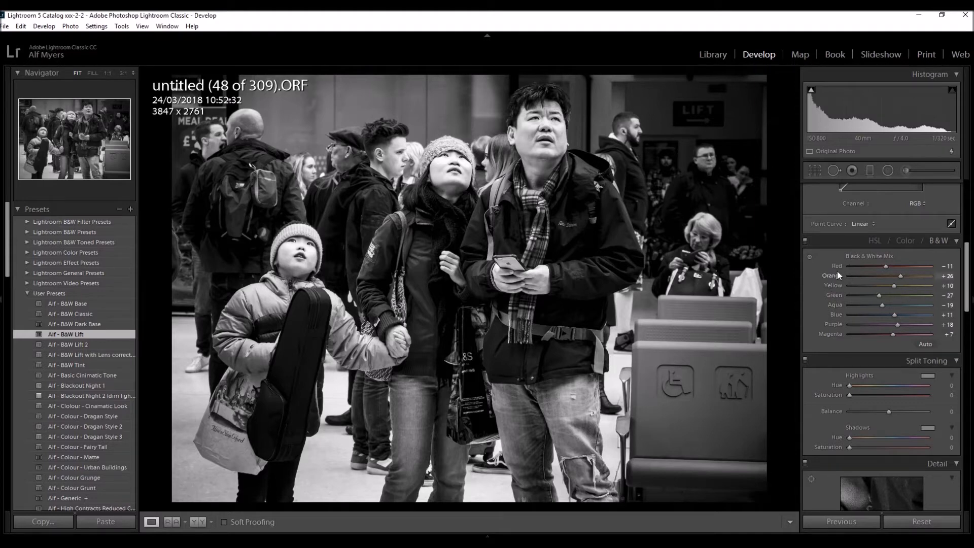
pyautogui.moveTo(966, 293); pyautogui.dragTo(942, 225)
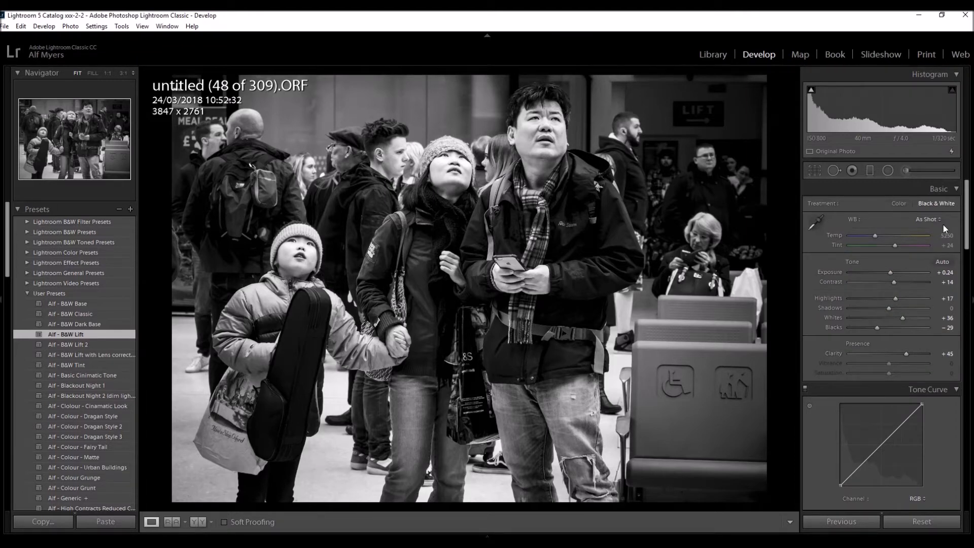
# Set the photo's Blacks to -12 and Whites to +44, checking for shadow clipping.
pyautogui.moveTo(811, 90)
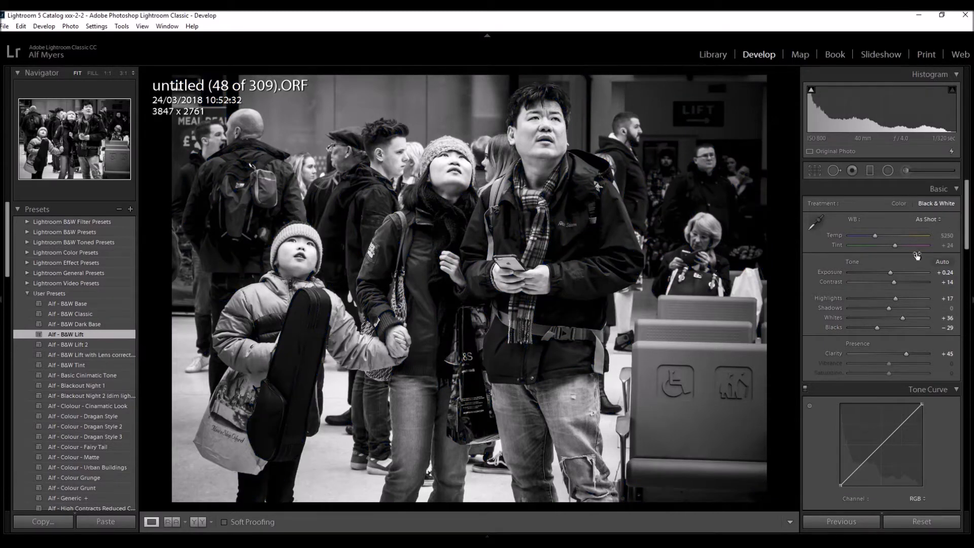
pyautogui.click(878, 328)
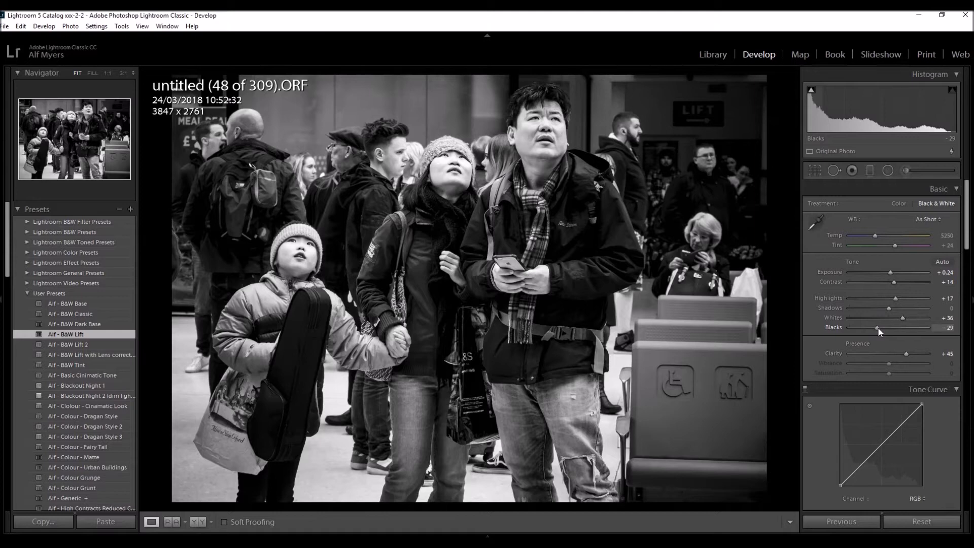
pyautogui.moveTo(879, 331); pyautogui.dragTo(884, 332)
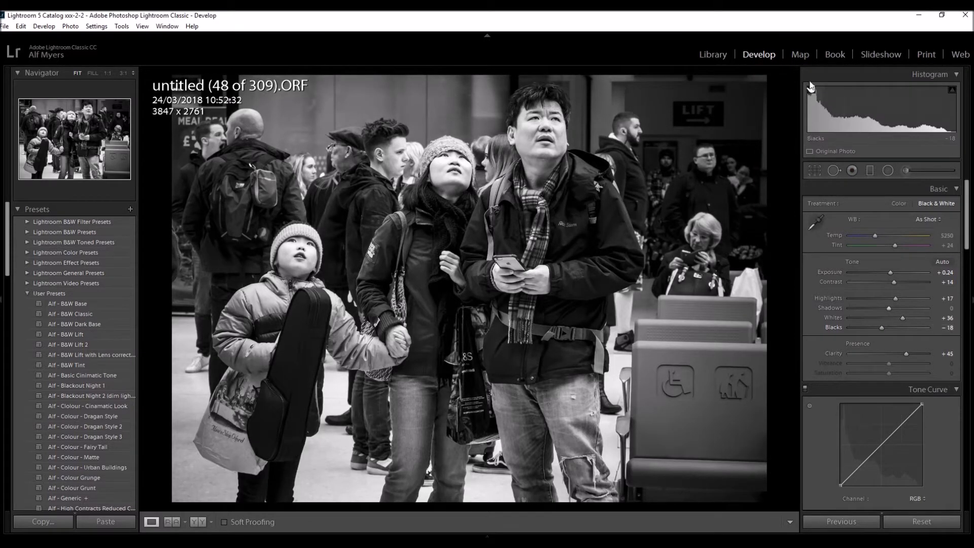
pyautogui.moveTo(811, 93)
pyautogui.moveTo(880, 327); pyautogui.dragTo(883, 328)
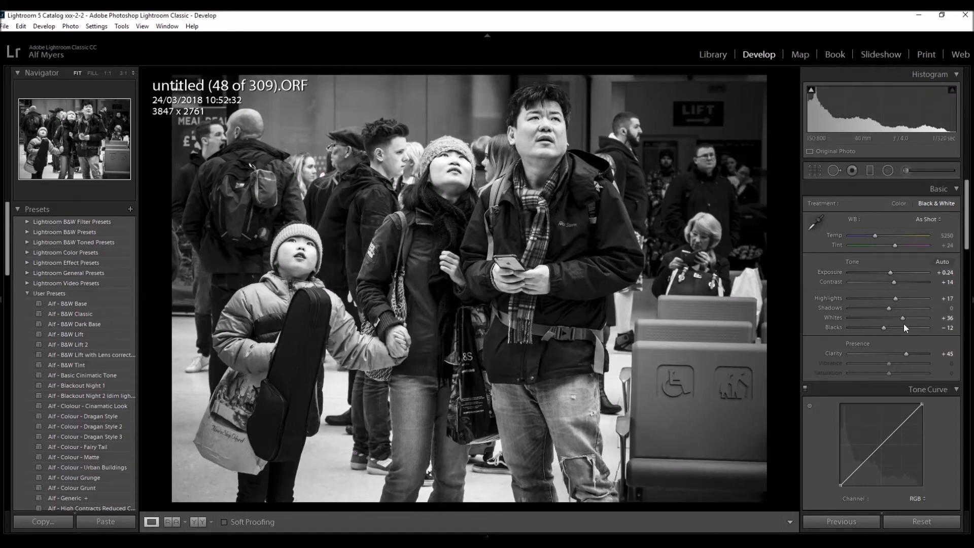
pyautogui.moveTo(904, 319); pyautogui.dragTo(909, 320)
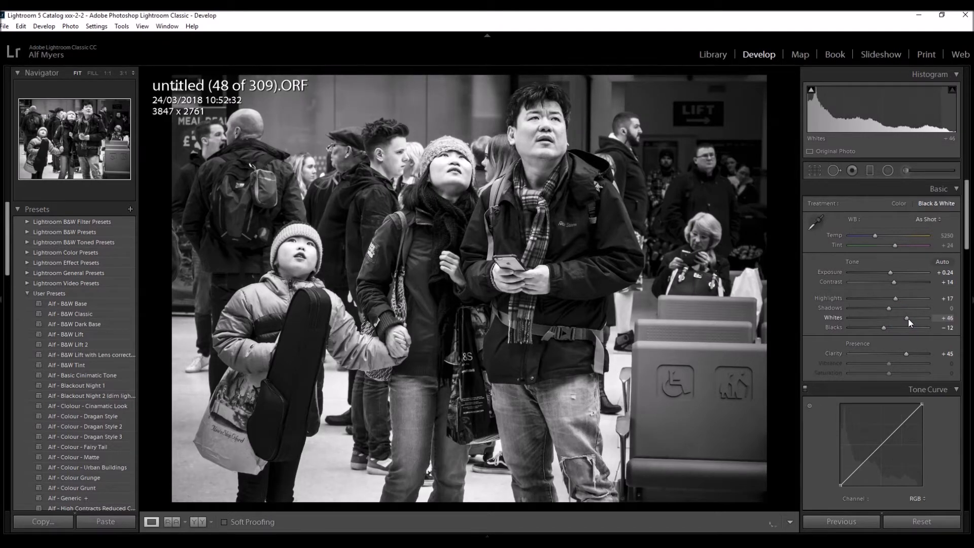
pyautogui.moveTo(909, 319); pyautogui.dragTo(907, 319)
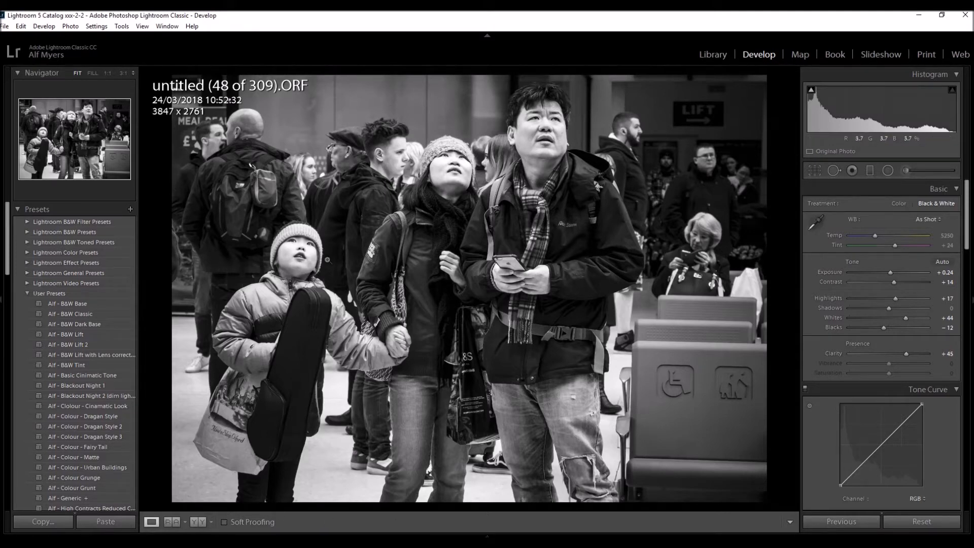
# Draw a Burn (Darken) radial filter and rotate and reshape it into a tilted ellipse around the three family members.
pyautogui.click(888, 171)
pyautogui.moveTo(588, 218); pyautogui.dragTo(335, 79)
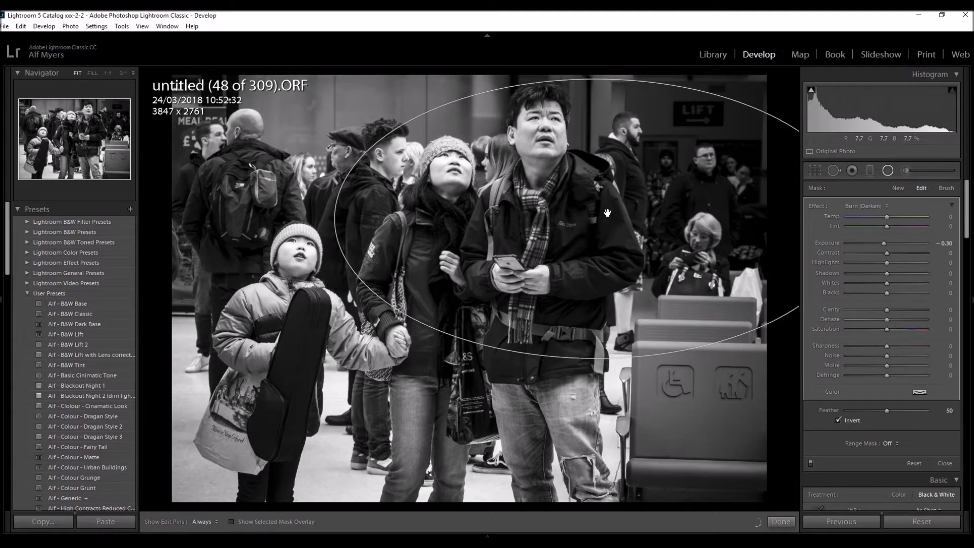
pyautogui.moveTo(571, 211); pyautogui.dragTo(453, 237)
pyautogui.moveTo(182, 237); pyautogui.dragTo(192, 350)
pyautogui.moveTo(453, 237); pyautogui.dragTo(402, 224)
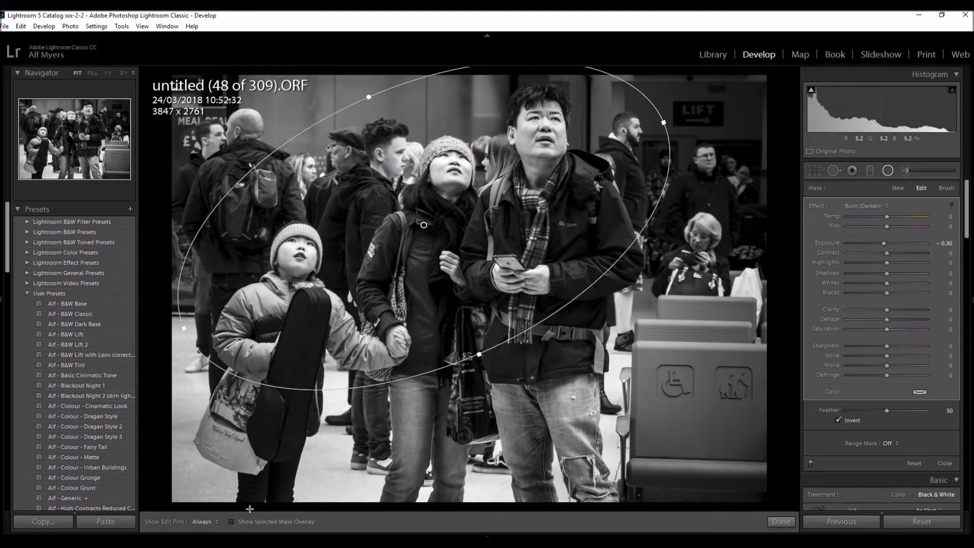
# Using the mask overlay as a guide, turn off the radial filter's inversion and enlarge the ellipse slightly around the family.
pyautogui.click(232, 521)
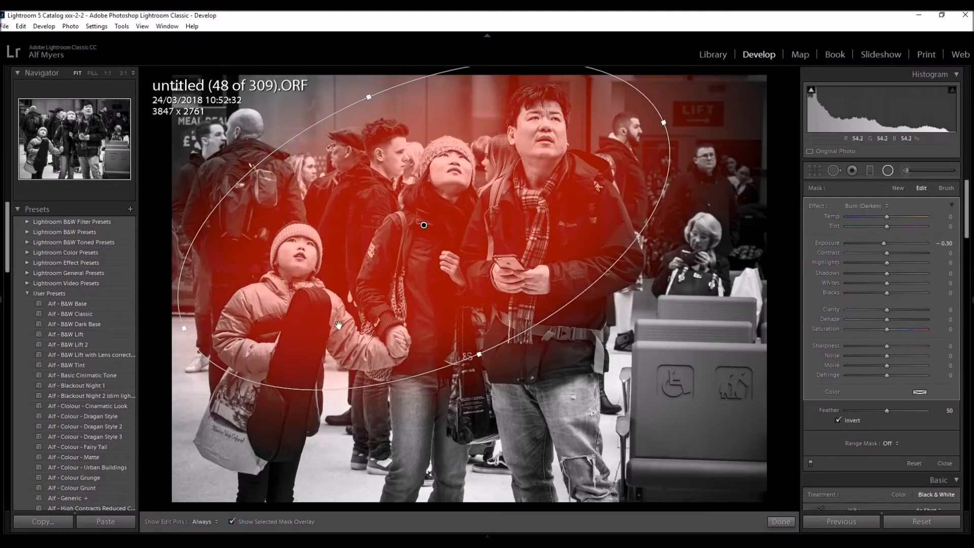
pyautogui.click(837, 421)
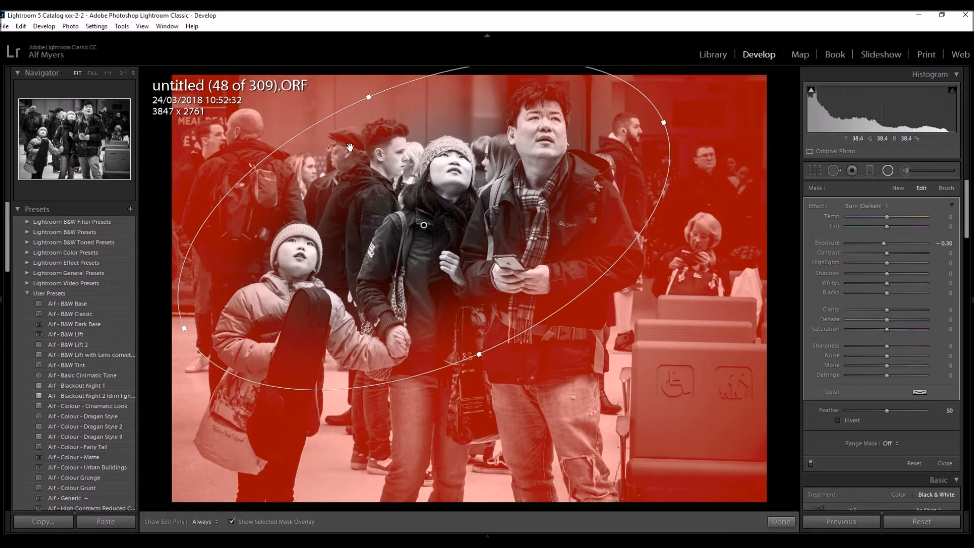
pyautogui.moveTo(184, 329); pyautogui.dragTo(164, 336)
pyautogui.moveTo(684, 114); pyautogui.dragTo(677, 117)
pyautogui.moveTo(426, 225); pyautogui.dragTo(418, 223)
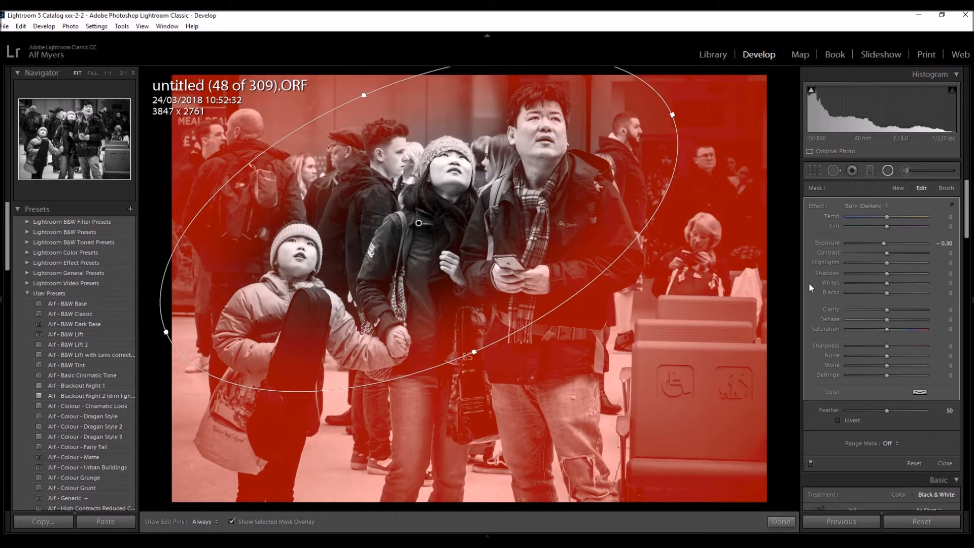
pyautogui.click(232, 522)
pyautogui.click(231, 522)
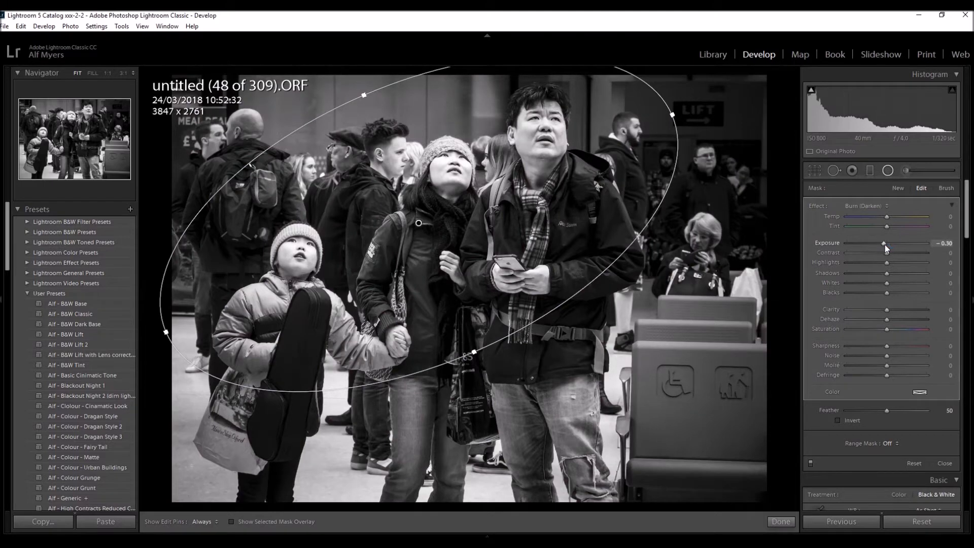
# Set the family radial filter's exposure to -0.41 to darken the surroundings, and finish editing the filter.
pyautogui.moveTo(884, 245); pyautogui.dragTo(833, 246)
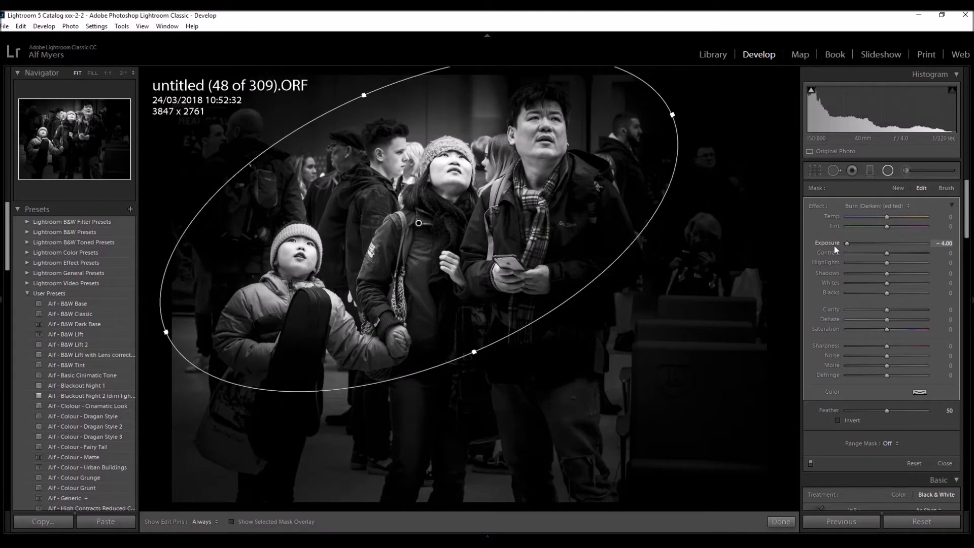
pyautogui.moveTo(851, 244); pyautogui.dragTo(882, 245)
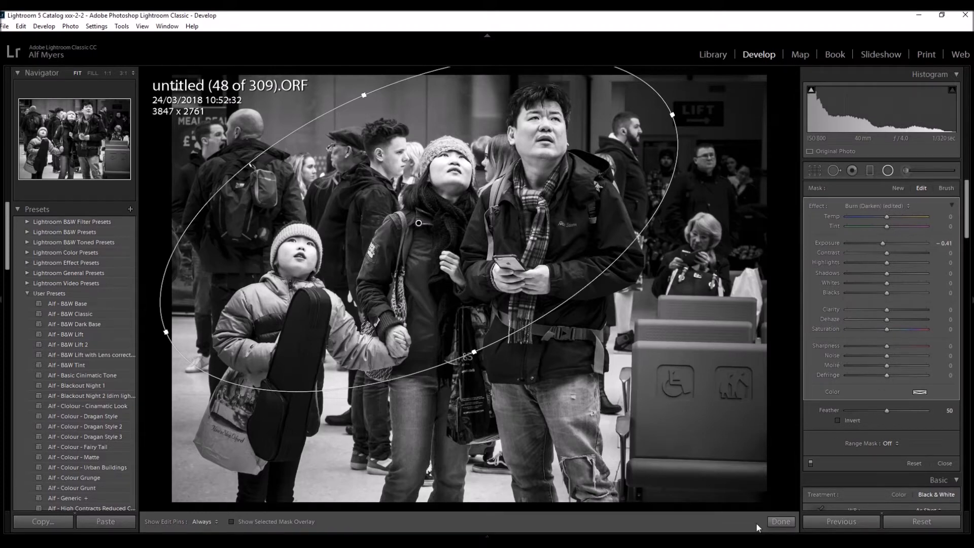
pyautogui.click(781, 522)
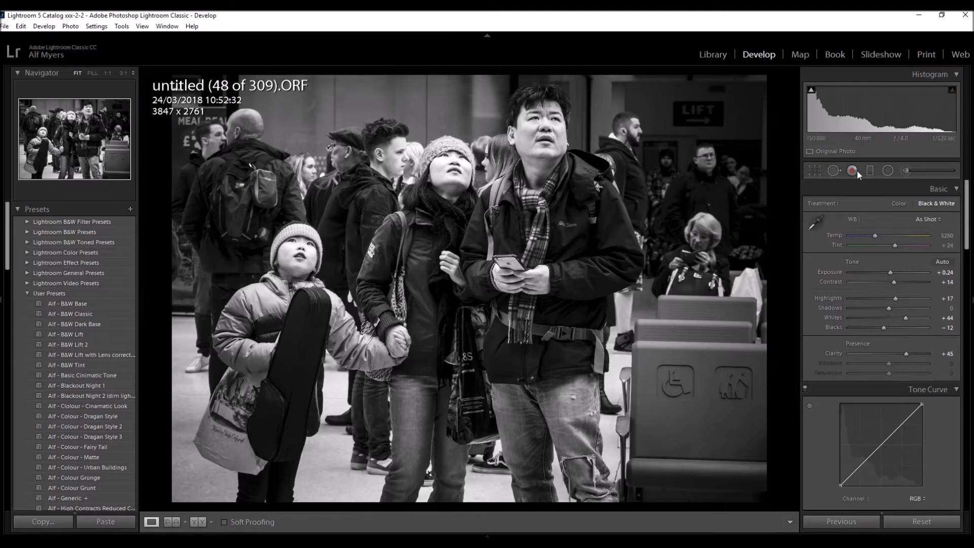
# Draw a second radial filter as a narrow upright ellipse and fit it over the man's head and scarf.
pyautogui.click(888, 171)
pyautogui.moveTo(561, 179)
pyautogui.mouseDown()
pyautogui.moveTo(556, 129)
pyautogui.moveTo(542, 104)
pyautogui.moveTo(527, 102)
pyautogui.mouseUp()
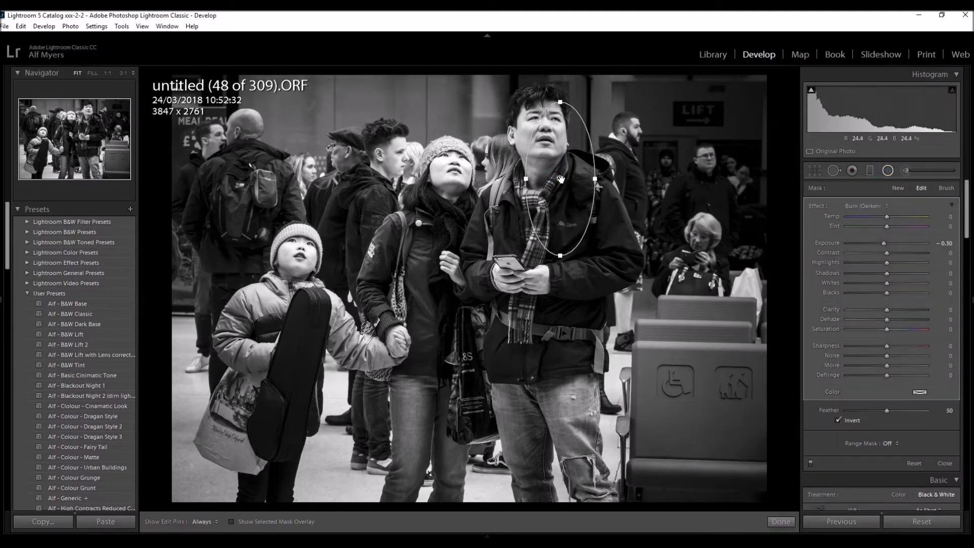
pyautogui.moveTo(546, 165); pyautogui.dragTo(541, 164)
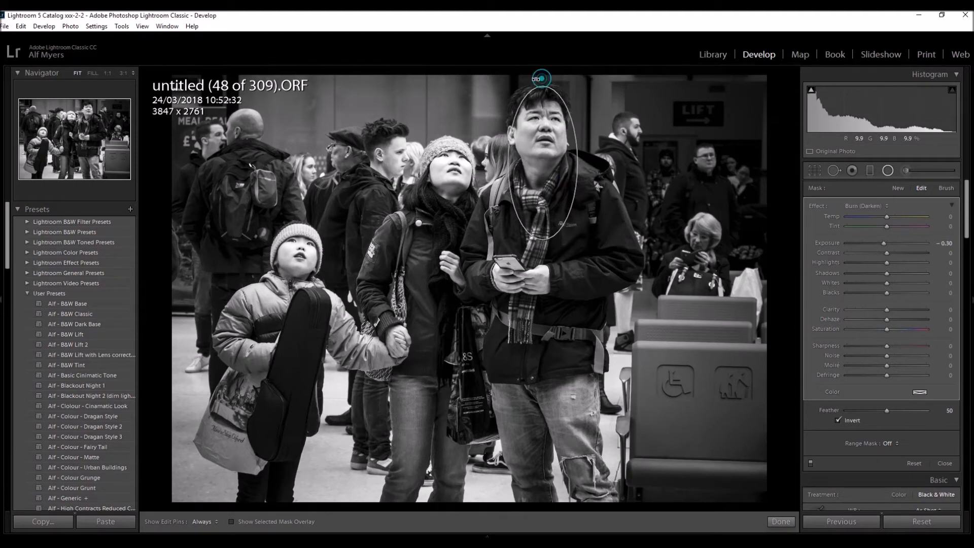
pyautogui.moveTo(542, 165); pyautogui.dragTo(541, 157)
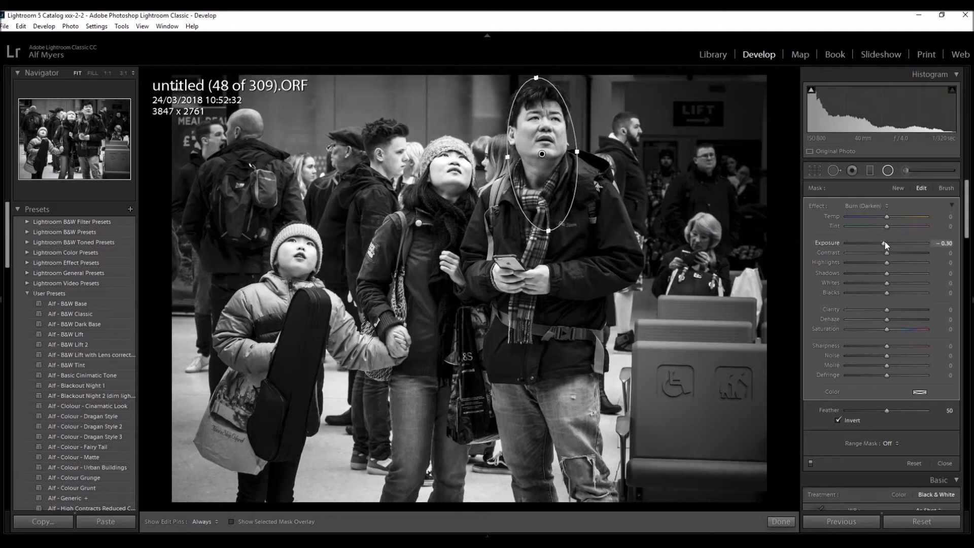
# Switch the man's radial filter to the Dodge (Lighten) effect with exposure 0.15 and clarity 22.
pyautogui.click(888, 205)
pyautogui.click(867, 413)
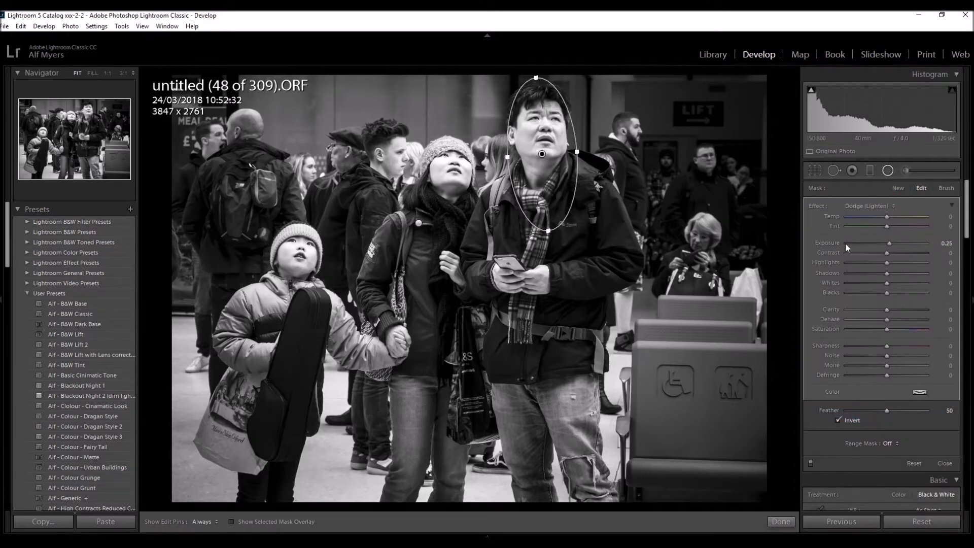
pyautogui.moveTo(889, 243); pyautogui.dragTo(888, 245)
pyautogui.moveTo(887, 309); pyautogui.dragTo(895, 312)
# Duplicate the man's radial filter, move the copy over the woman's face, and shrink it to fit.
pyautogui.rightClick(542, 154)
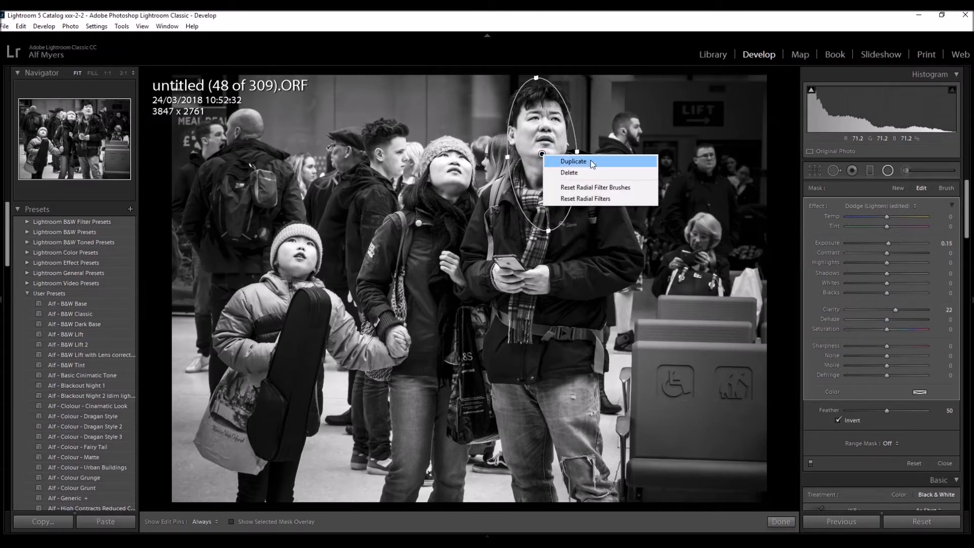
pyautogui.click(591, 161)
pyautogui.moveTo(542, 154); pyautogui.dragTo(451, 188)
pyautogui.moveTo(447, 108); pyautogui.dragTo(448, 136)
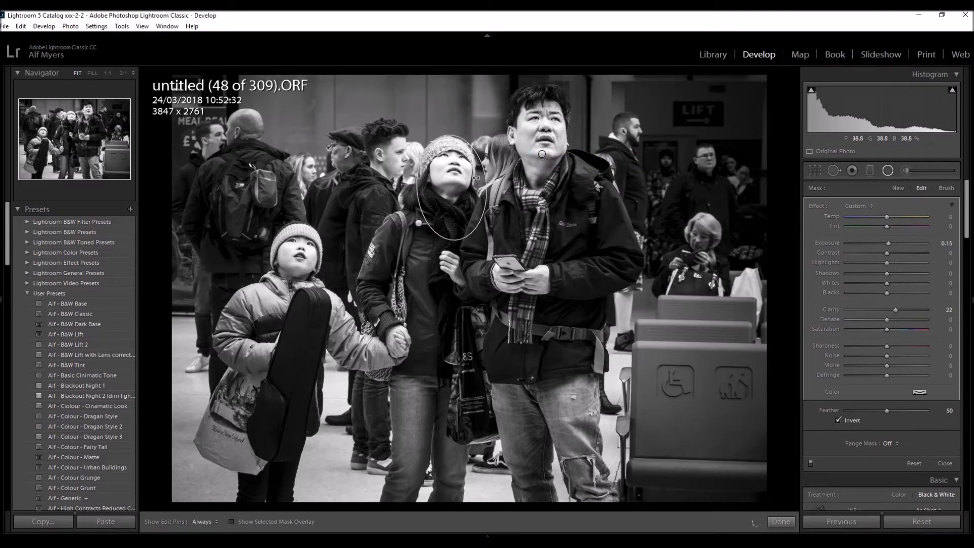
pyautogui.moveTo(487, 185); pyautogui.dragTo(480, 186)
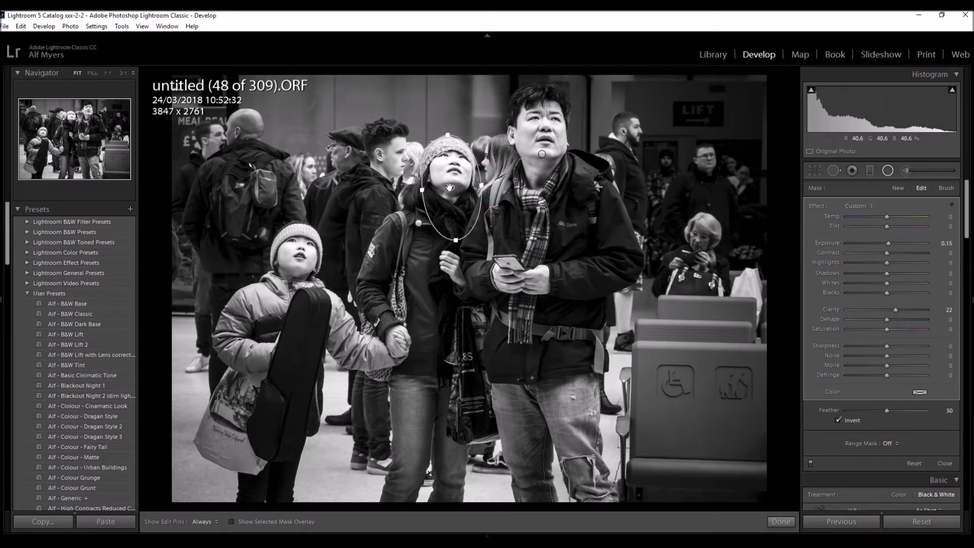
# Duplicate the woman's radial filter, move the copy over the child's face, and resize it to fit.
pyautogui.rightClick(449, 185)
pyautogui.click(483, 193)
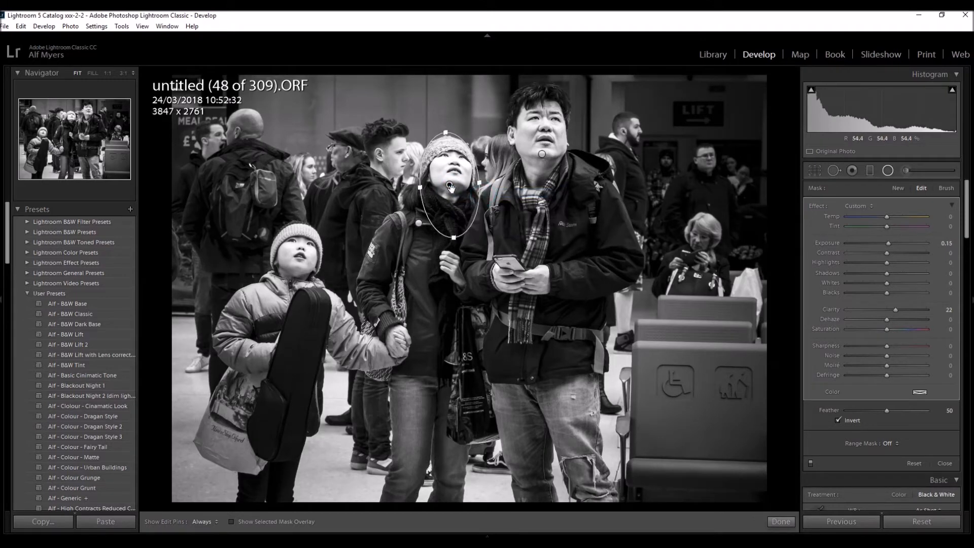
pyautogui.moveTo(331, 238); pyautogui.dragTo(271, 288)
pyautogui.moveTo(292, 216); pyautogui.dragTo(306, 216)
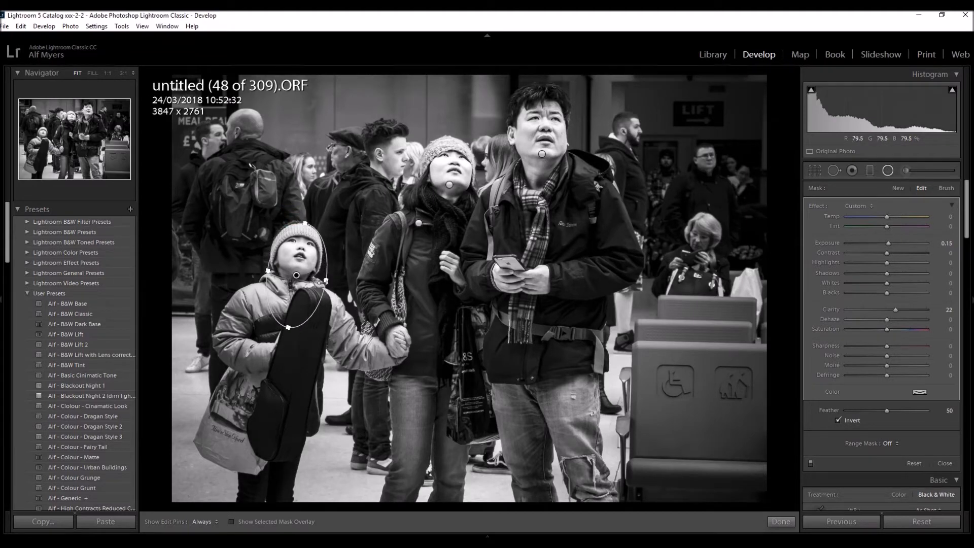
pyautogui.moveTo(326, 280)
pyautogui.mouseDown()
pyautogui.moveTo(267, 266)
pyautogui.moveTo(320, 277)
pyautogui.mouseUp()
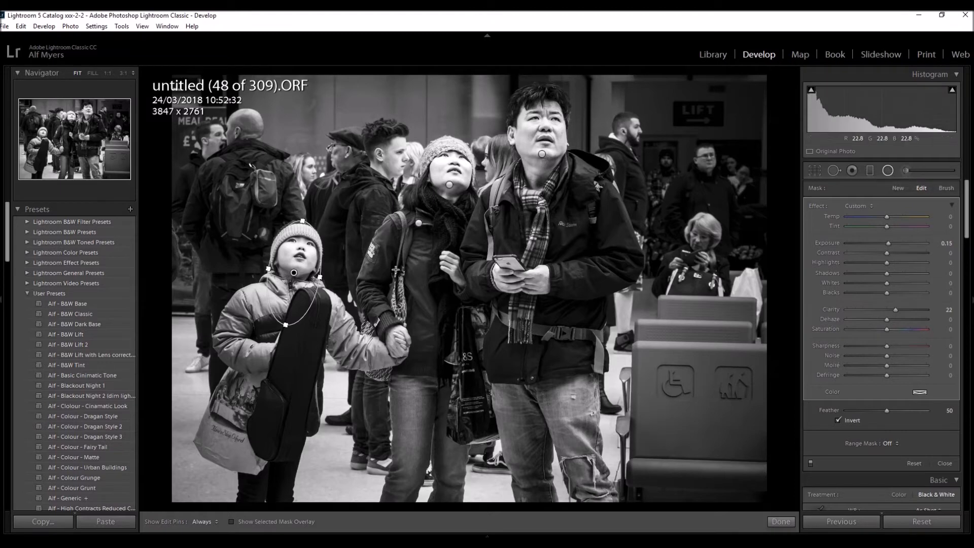
# Duplicate the child's radial filter, move the copy over the small background figure below the LIFT sign, and shrink it around that figure.
pyautogui.rightClick(295, 272)
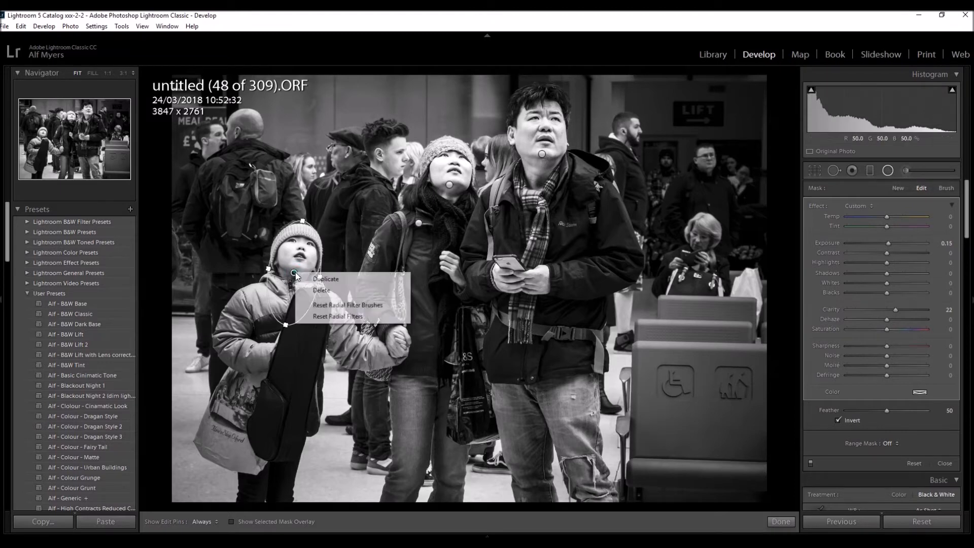
pyautogui.click(329, 280)
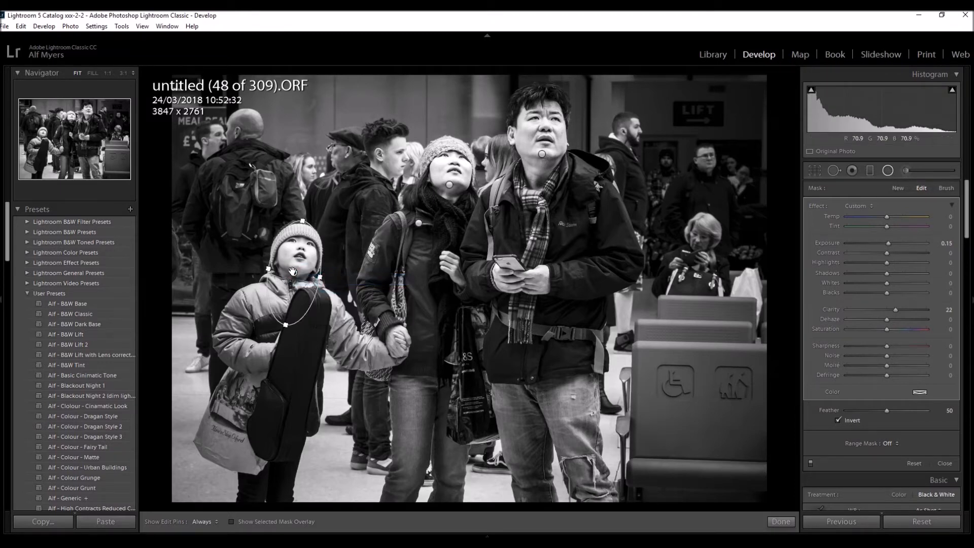
pyautogui.moveTo(367, 259); pyautogui.dragTo(703, 160)
pyautogui.moveTo(669, 118); pyautogui.dragTo(660, 145)
pyautogui.moveTo(682, 179); pyautogui.dragTo(665, 173)
# Set the background figure's filter to exposure 1.28, limit it with a Luminance range mask that excludes the darkest tones, and finish editing.
pyautogui.moveTo(887, 243); pyautogui.dragTo(898, 244)
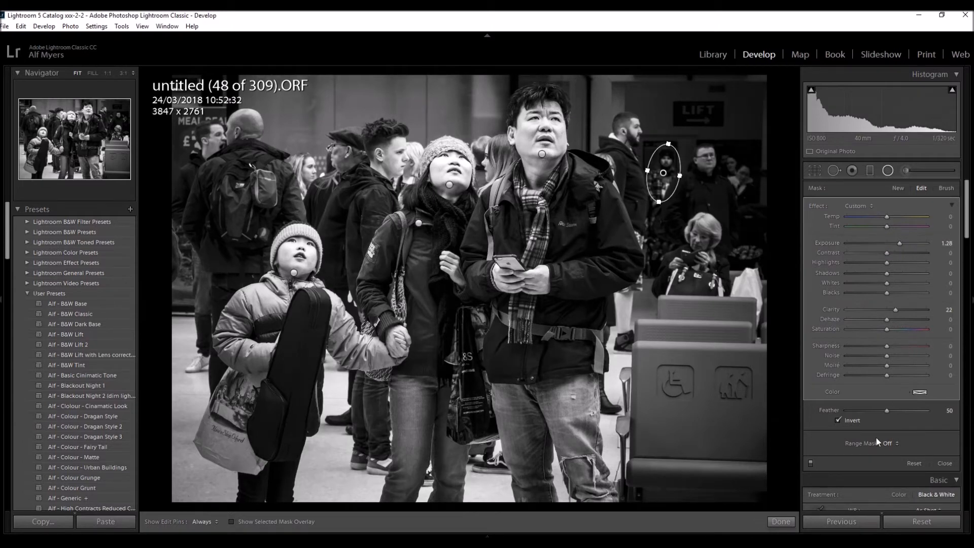
pyautogui.click(896, 443)
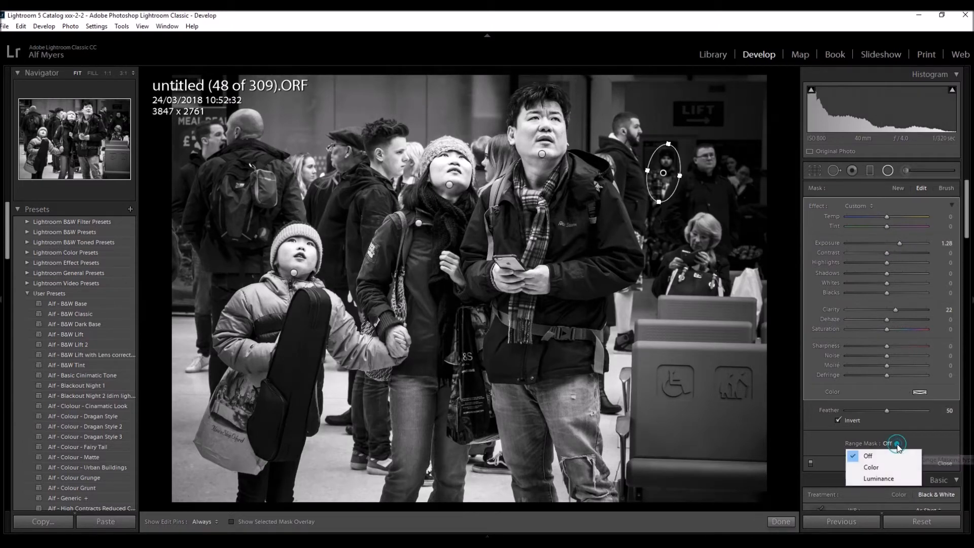
pyautogui.click(878, 479)
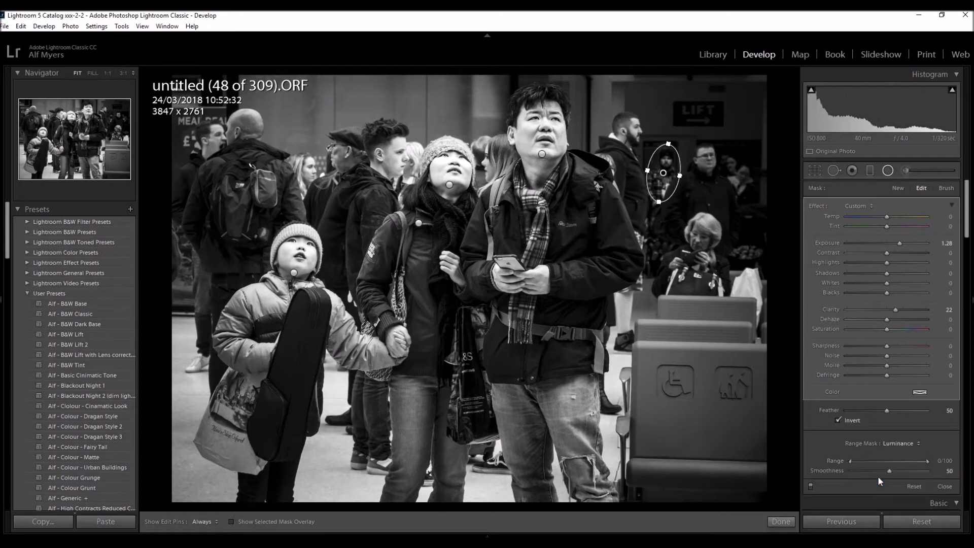
pyautogui.click(851, 461)
pyautogui.moveTo(853, 463); pyautogui.dragTo(865, 467)
pyautogui.click(780, 522)
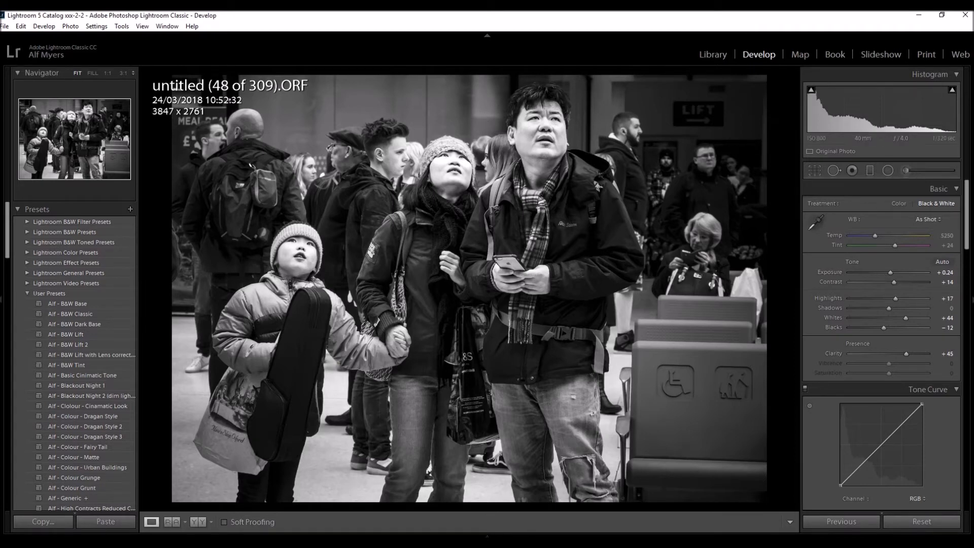
# Add midtone and highlight points to the tone curve, and lower a shadow point to 20.8 / 16.9 % to deepen the darks.
pyautogui.moveTo(968, 243); pyautogui.dragTo(966, 268)
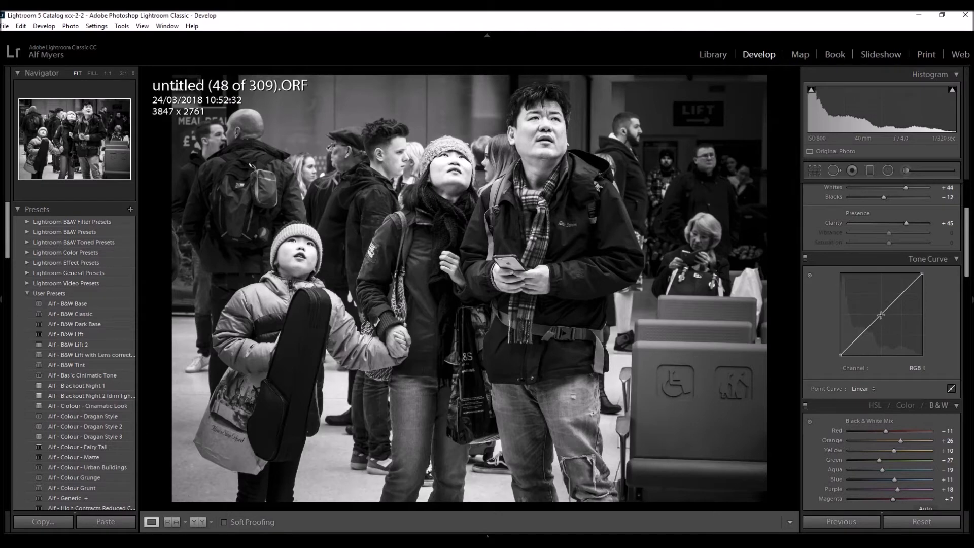
pyautogui.click(881, 315)
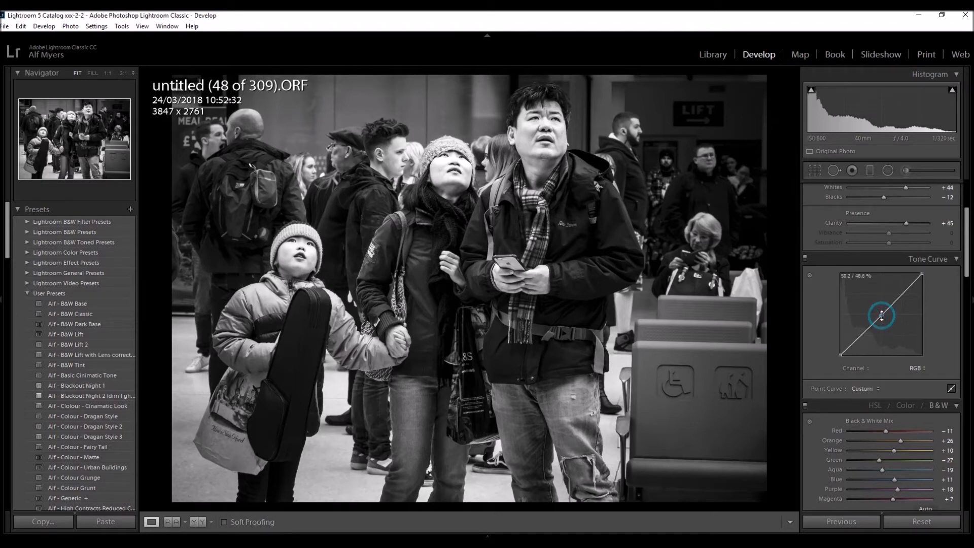
pyautogui.click(857, 340)
pyautogui.moveTo(857, 340); pyautogui.dragTo(857, 342)
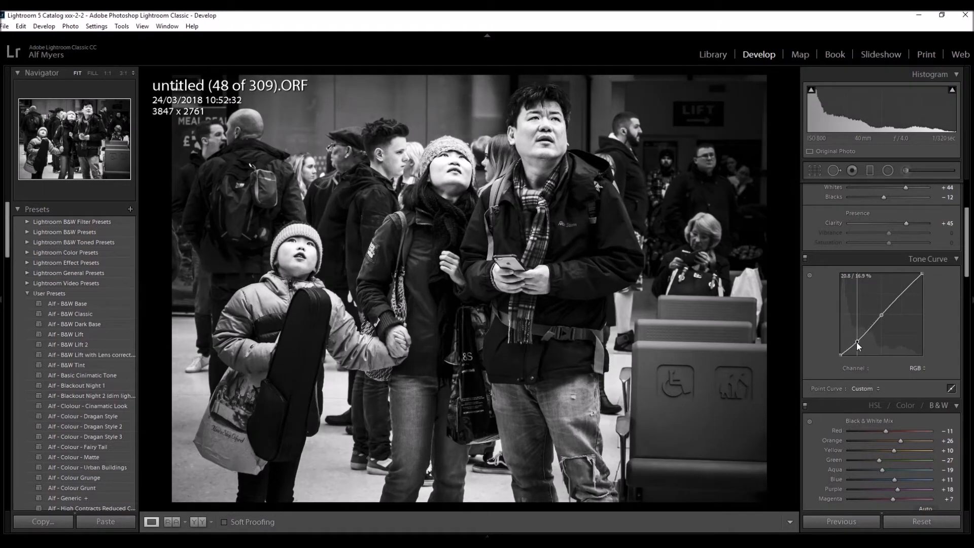
pyautogui.click(898, 298)
# Check the highlight clipping on the faces and reduce the Whites to +32.
pyautogui.moveTo(953, 91)
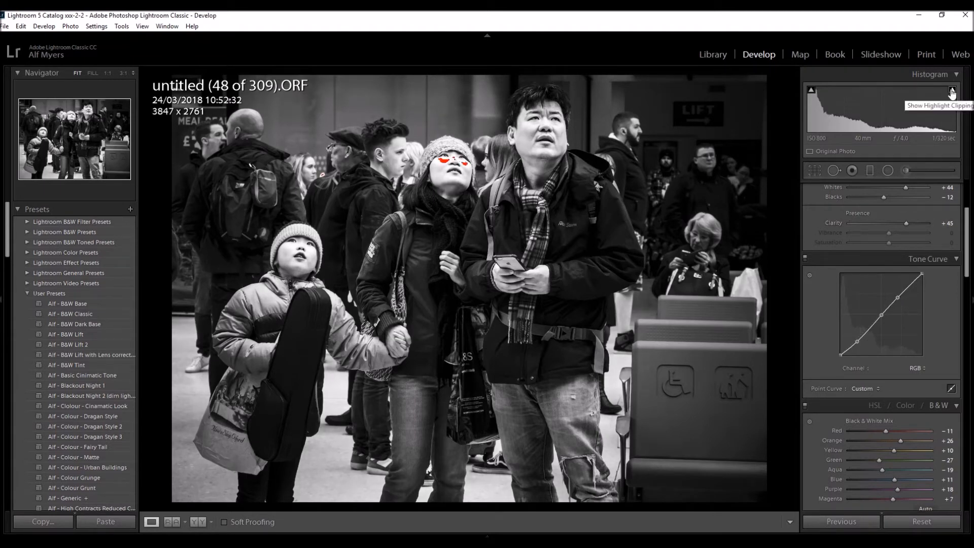
pyautogui.scroll(3, 913, 290)
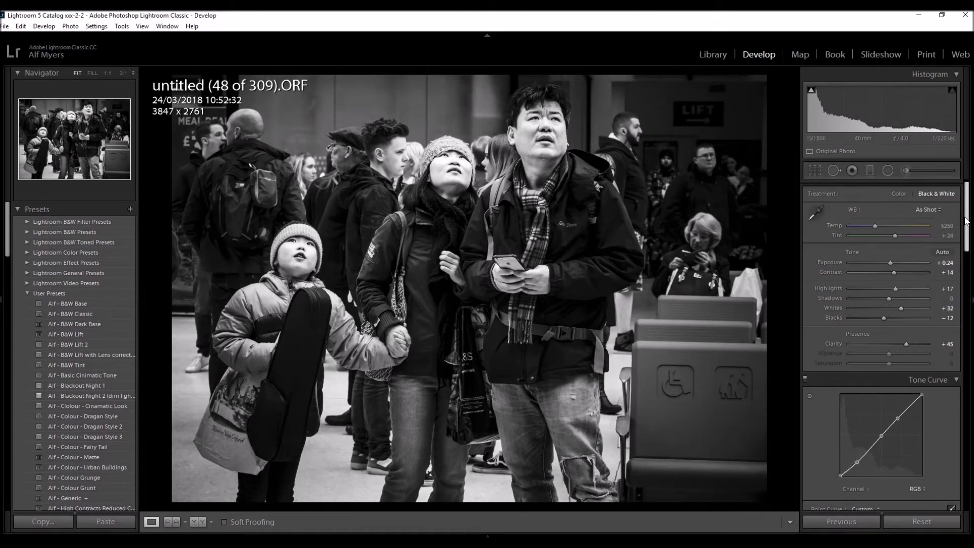
# Use targeted adjustment on the Black & White Mix to set Red to -19, Orange to +3, and Blue to -1.
pyautogui.moveTo(970, 221); pyautogui.dragTo(967, 286)
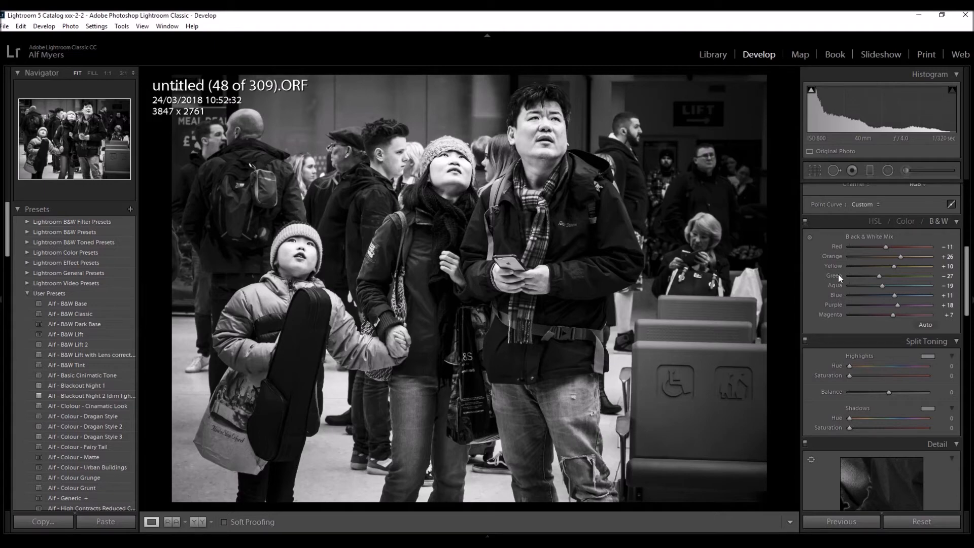
pyautogui.click(810, 237)
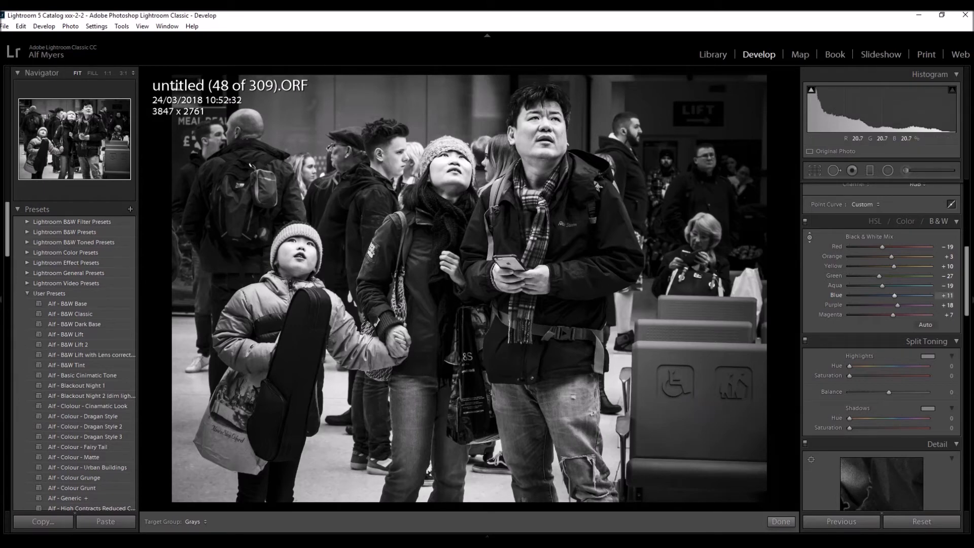
pyautogui.press('Down')
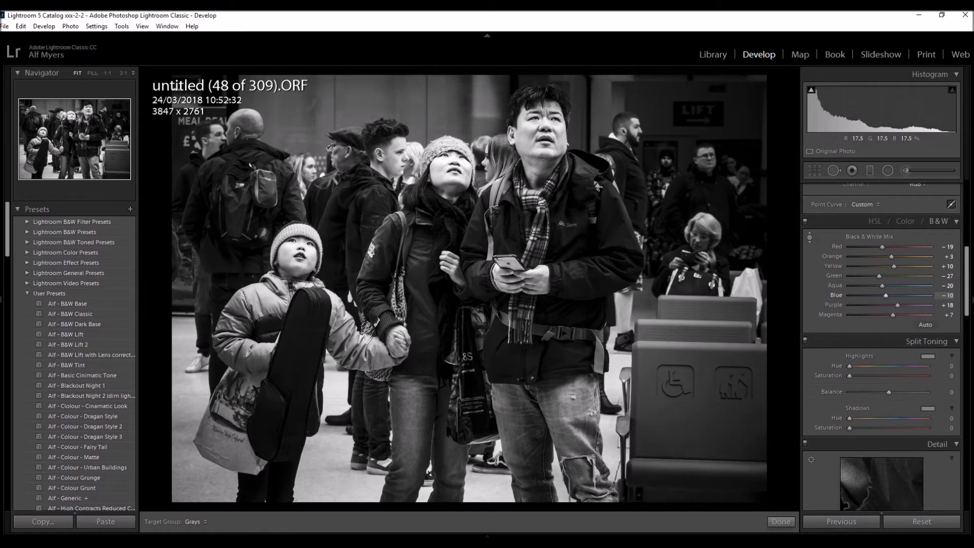
pyautogui.press('Up')
pyautogui.press('Up')
pyautogui.press('Up')
pyautogui.press('Up')
pyautogui.press('Up')
pyautogui.press('Up')
pyautogui.press('Up')
pyautogui.press('Down')
pyautogui.press('Down')
pyautogui.press('Down')
pyautogui.press('Down')
# Darken the yellow and green tones in the Black & White Mix to Yellow -7 and Green -79 with targeted adjustment.
pyautogui.moveTo(336, 452); pyautogui.dragTo(337, 462)
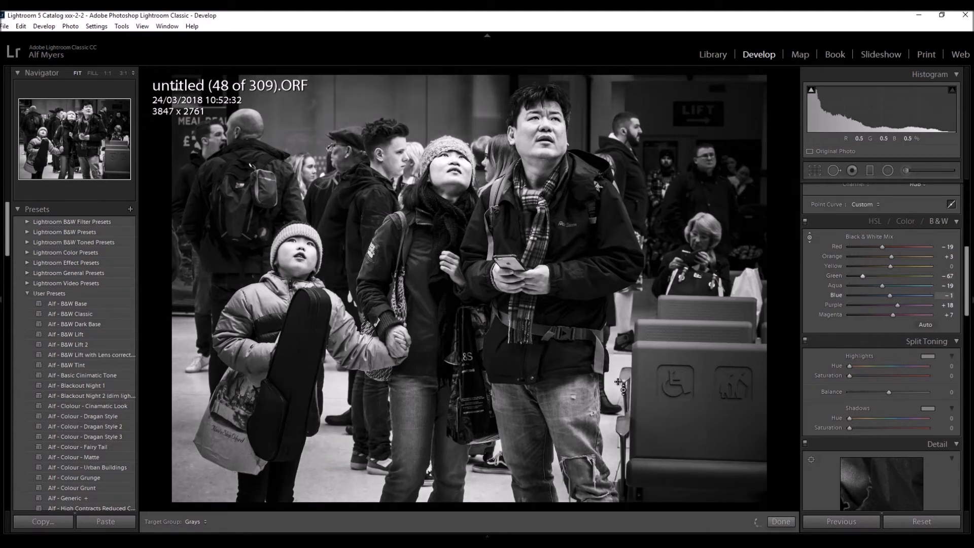
pyautogui.moveTo(610, 372); pyautogui.dragTo(610, 381)
# Paint over the white bag beside the seated woman with a Burn (Darken) adjustment brush, using Auto Mask and showing the mask overlay.
pyautogui.click(906, 170)
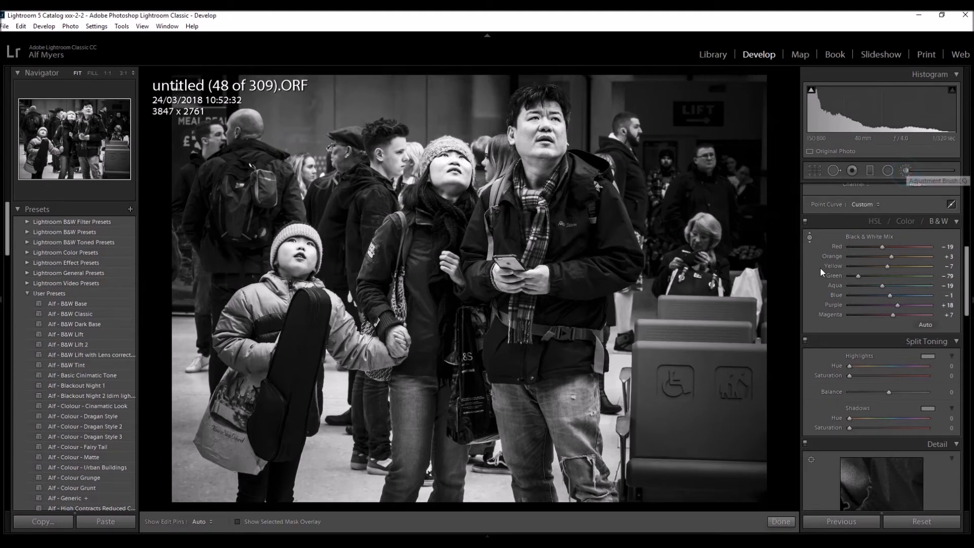
pyautogui.scroll(-3, 752, 284)
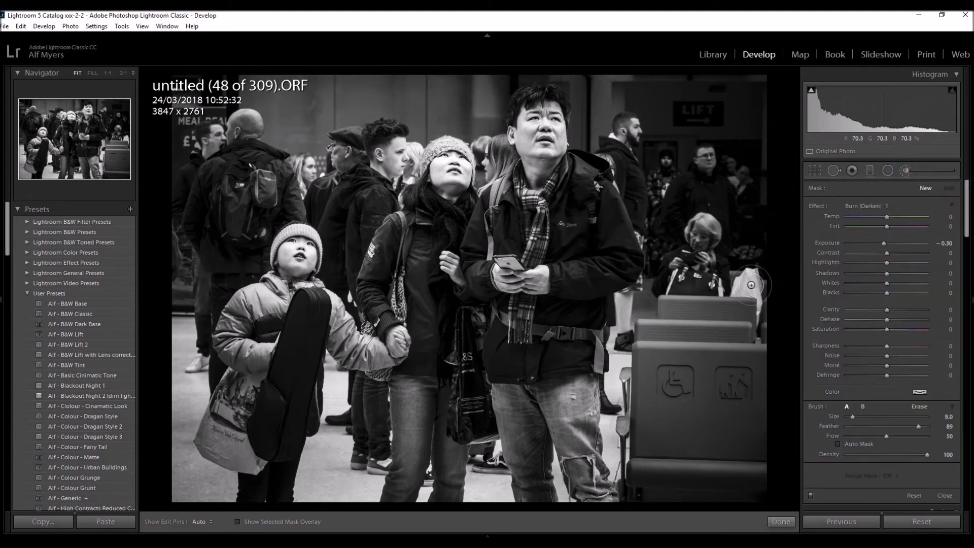
pyautogui.click(837, 444)
pyautogui.moveTo(754, 278)
pyautogui.mouseDown()
pyautogui.moveTo(759, 315)
pyautogui.moveTo(751, 279)
pyautogui.moveTo(745, 286)
pyautogui.mouseUp()
pyautogui.click(239, 522)
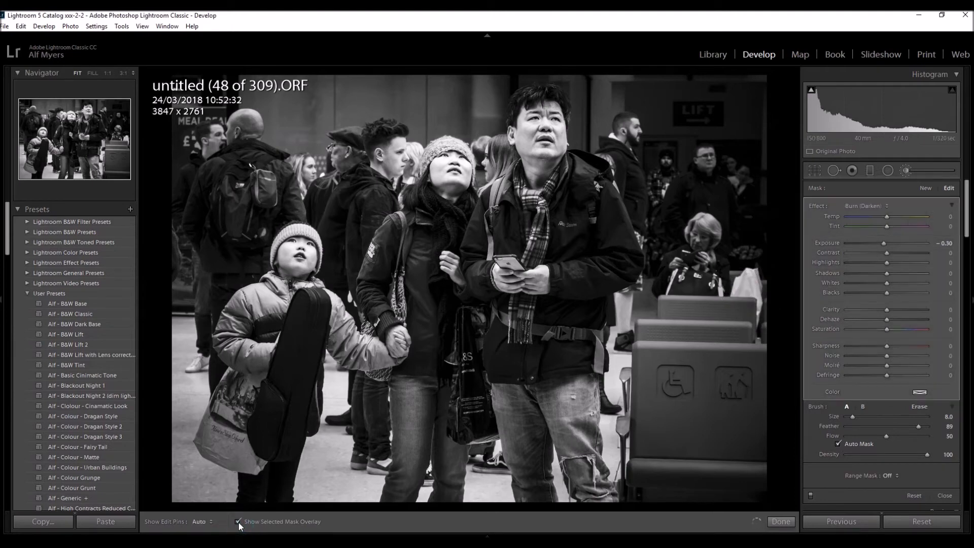
pyautogui.moveTo(742, 284)
pyautogui.mouseDown()
pyautogui.moveTo(748, 304)
pyautogui.moveTo(756, 278)
pyautogui.moveTo(761, 305)
pyautogui.moveTo(738, 276)
pyautogui.mouseUp()
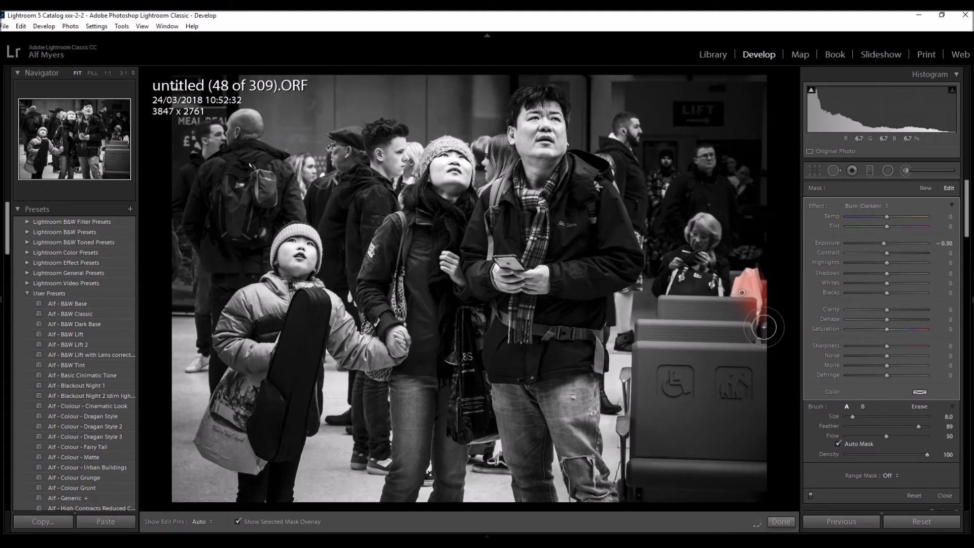
# Erase the mask overspill around the white bag and seat backs with a size 4.0 eraser brush.
pyautogui.click(919, 406)
pyautogui.scroll(-5, 741, 312)
pyautogui.moveTo(743, 310)
pyautogui.mouseDown()
pyautogui.moveTo(733, 311)
pyautogui.moveTo(749, 303)
pyautogui.moveTo(751, 317)
pyautogui.moveTo(735, 303)
pyautogui.moveTo(752, 308)
pyautogui.mouseUp()
pyautogui.scroll(-2, 733, 311)
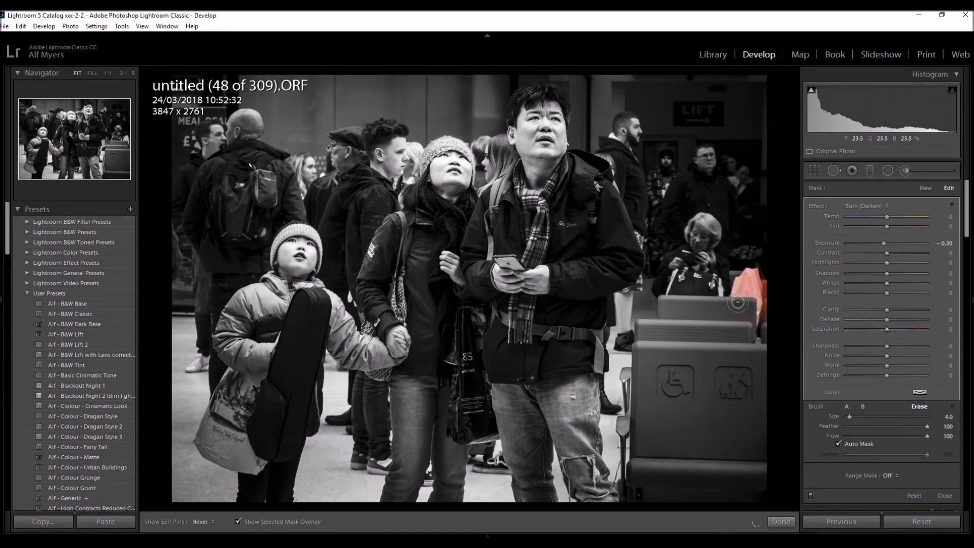
pyautogui.press('h')
pyautogui.press('h')
pyautogui.press('h')
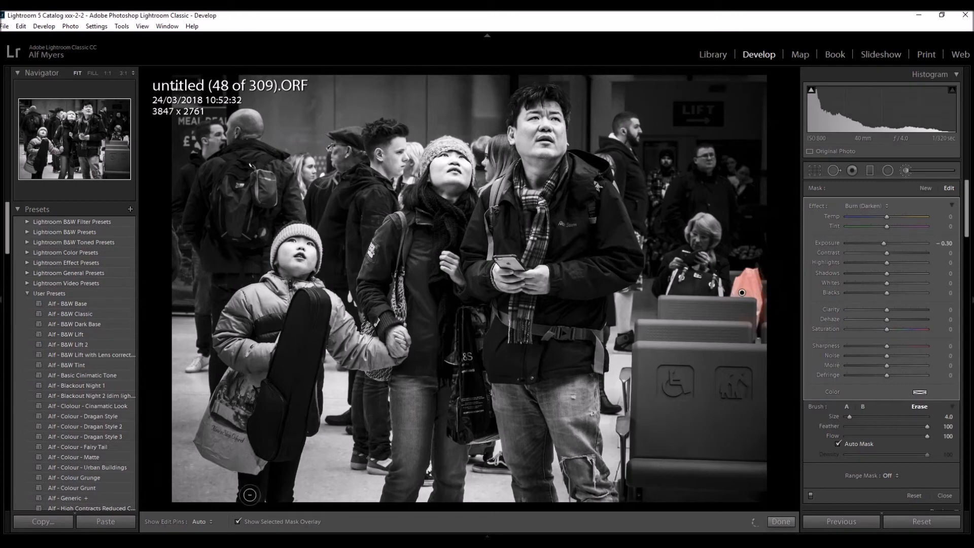
# Hide the mask overlay, set the bag's brush adjustment to exposure -0.92, highlights -13, shadows -8 and whites -9, and finish editing.
pyautogui.click(237, 522)
pyautogui.moveTo(884, 244); pyautogui.dragTo(883, 284)
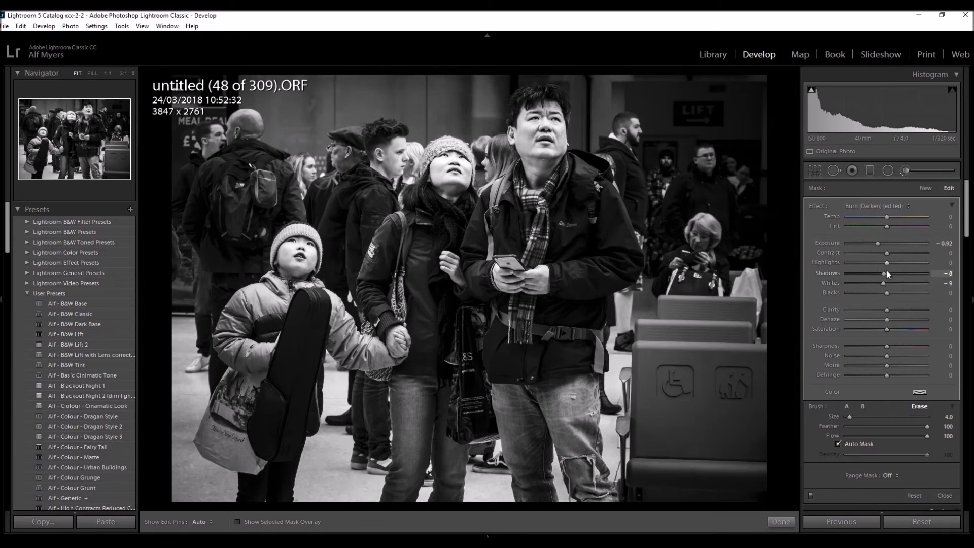
pyautogui.moveTo(886, 263); pyautogui.dragTo(882, 263)
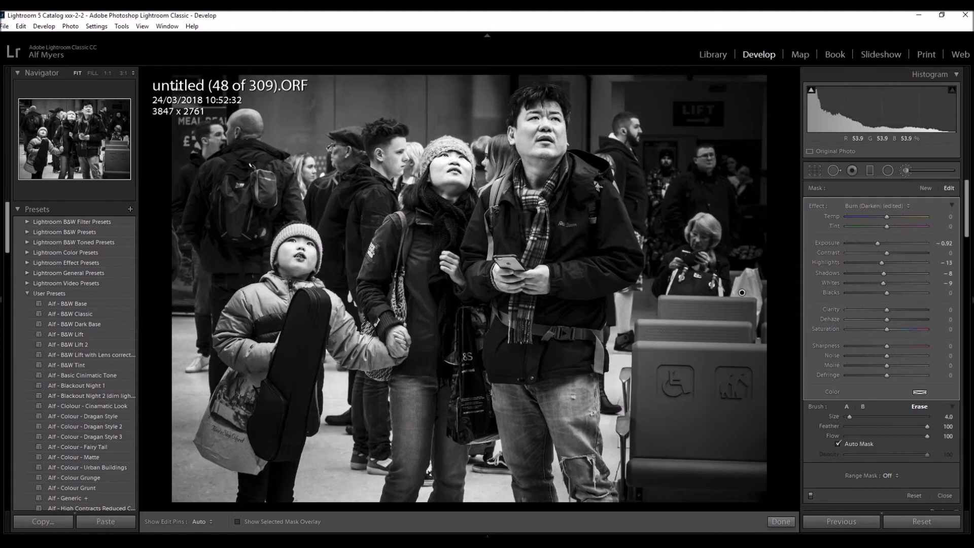
pyautogui.click(782, 526)
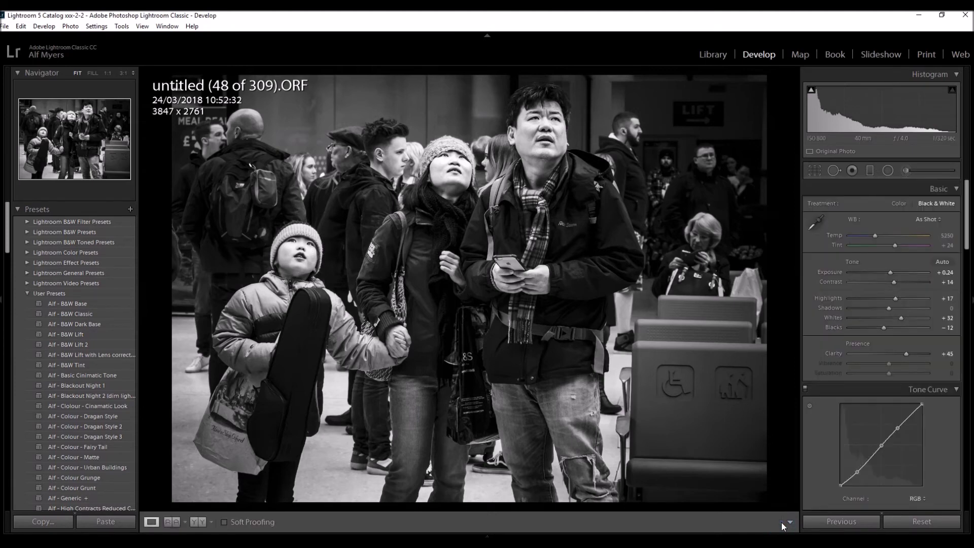
# Inspect the man's face at 1:1, and set sharpening amount to 36, masking to 55, and color noise reduction to 100.
pyautogui.moveTo(969, 222); pyautogui.dragTo(968, 341)
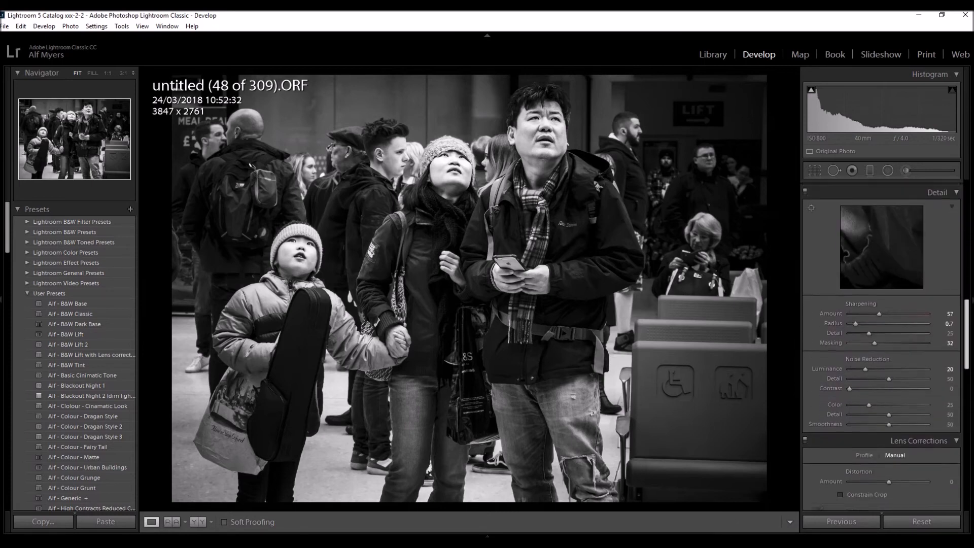
pyautogui.click(533, 127)
pyautogui.moveTo(534, 137); pyautogui.dragTo(530, 240)
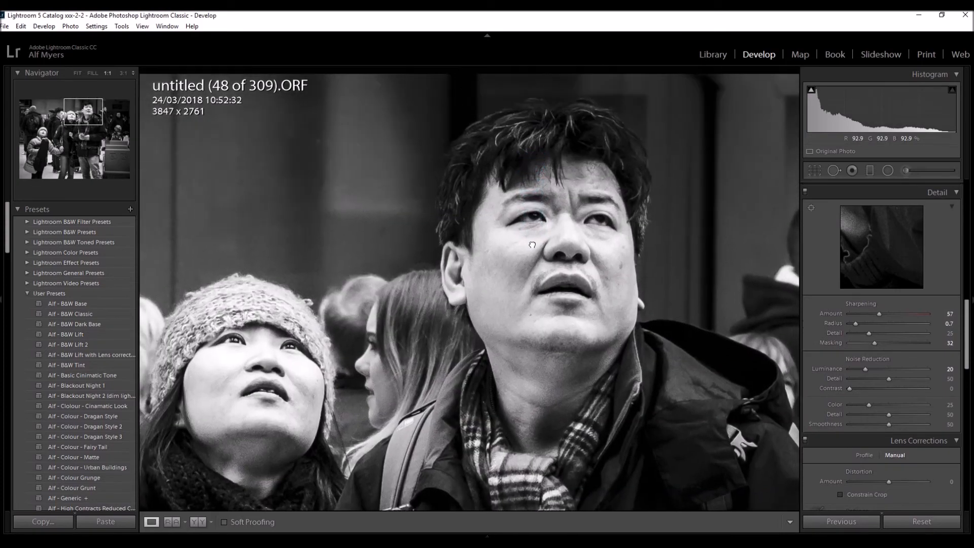
pyautogui.moveTo(880, 314); pyautogui.dragTo(877, 315)
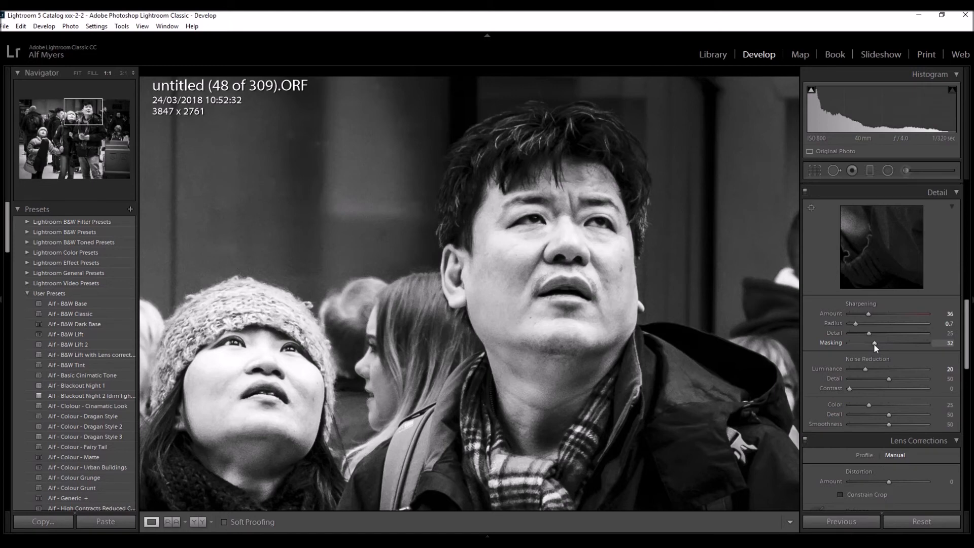
pyautogui.moveTo(873, 342); pyautogui.dragTo(894, 349)
pyautogui.moveTo(868, 404); pyautogui.dragTo(936, 403)
pyautogui.click(565, 232)
pyautogui.click(565, 232)
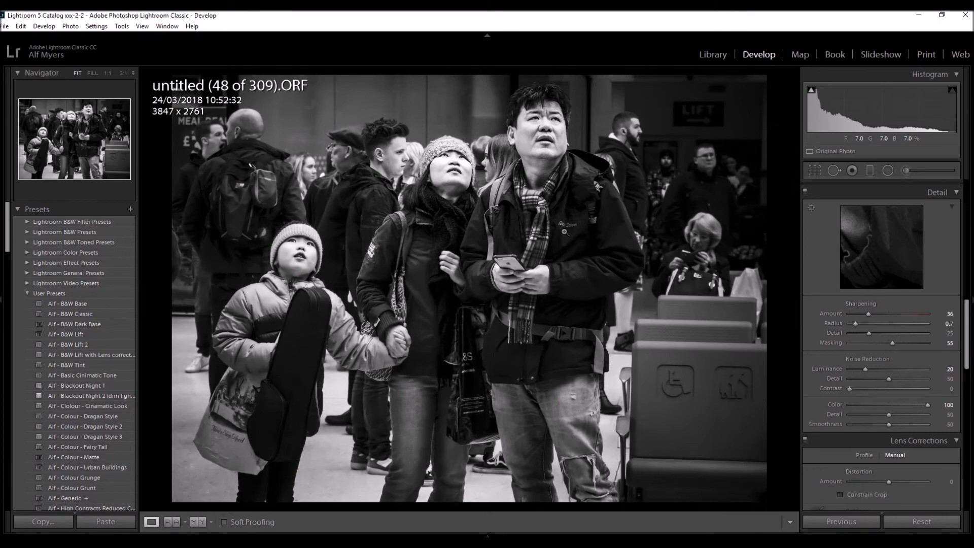
# Try the Camera Natural calibration profile on the photo, and switch it to Camera Muted instead.
pyautogui.moveTo(968, 341); pyautogui.dragTo(972, 482)
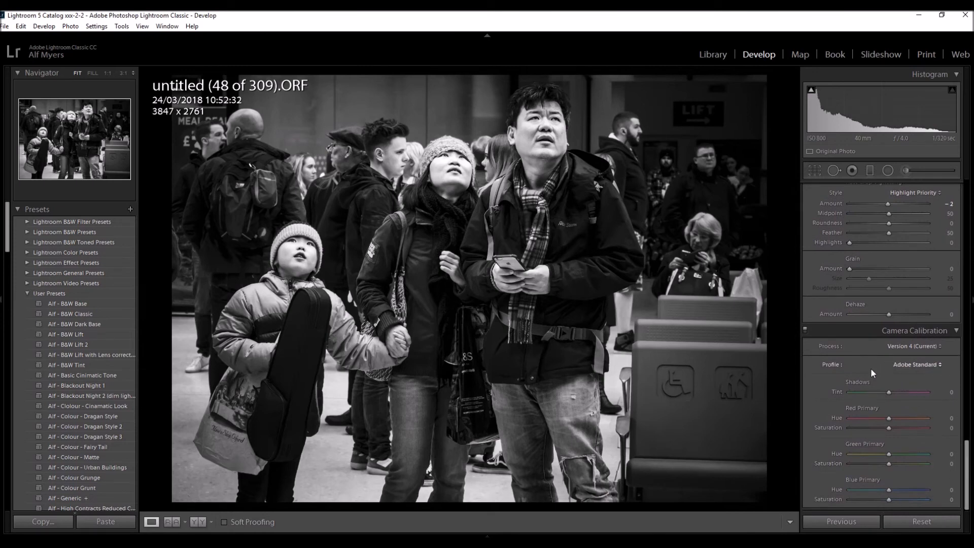
pyautogui.click(940, 364)
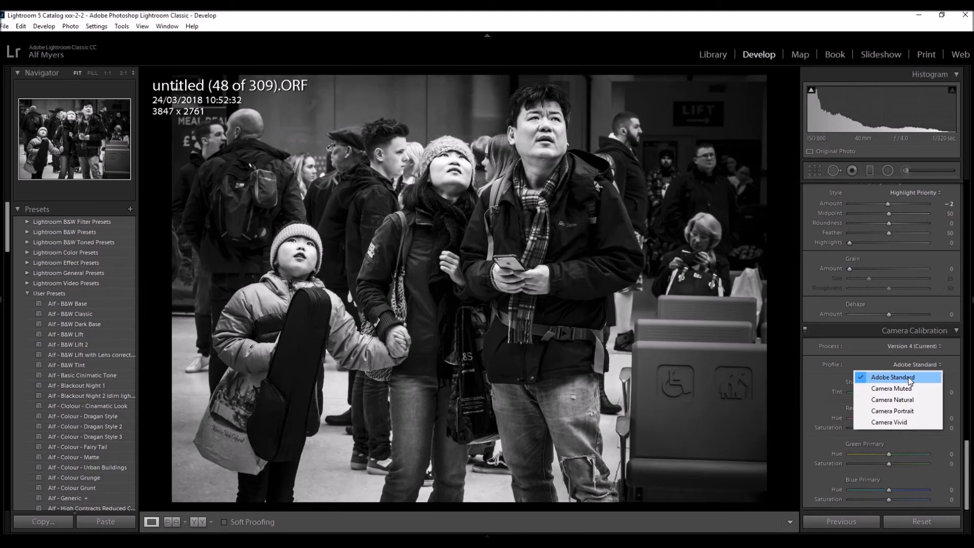
pyautogui.click(889, 401)
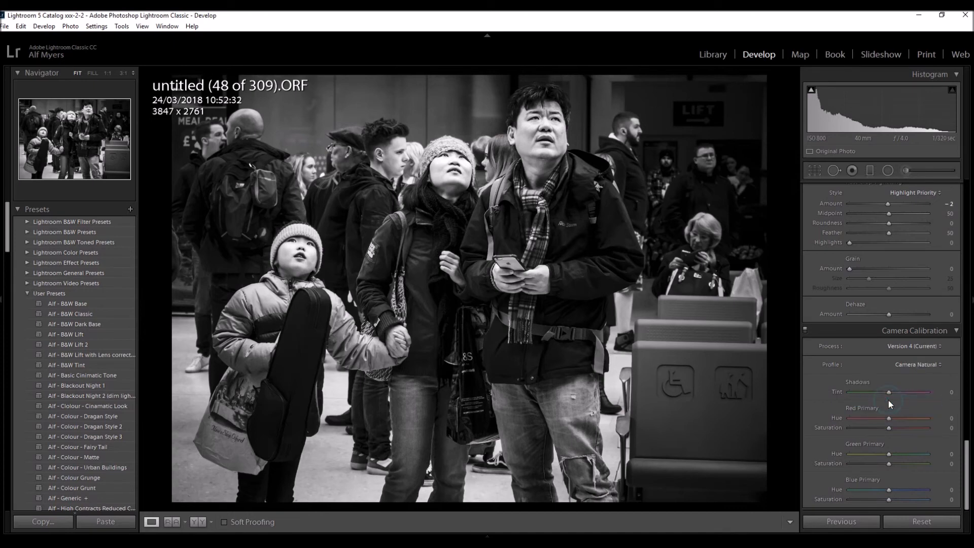
pyautogui.click(936, 365)
pyautogui.click(915, 389)
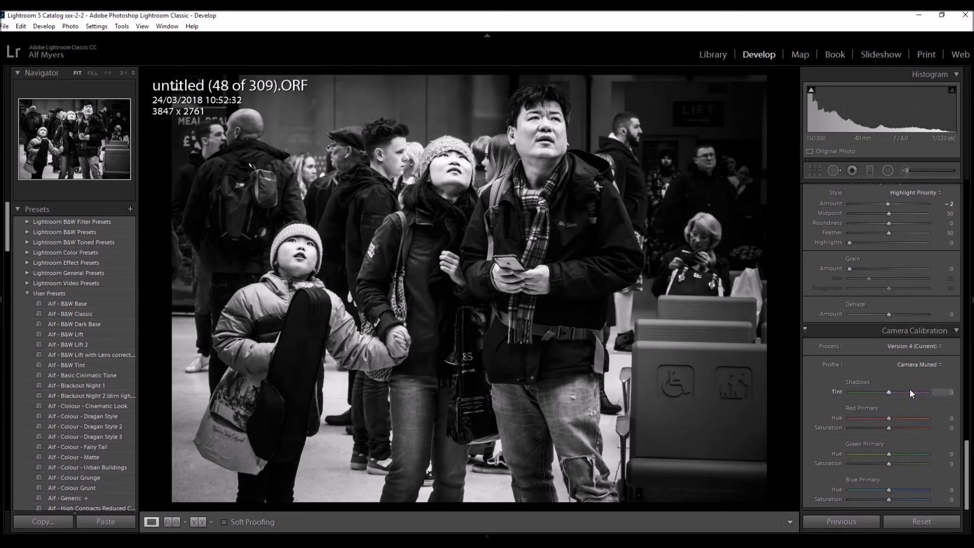
# Try the Camera Portrait calibration profile on the photo, and apply Camera Vivid instead.
pyautogui.click(937, 364)
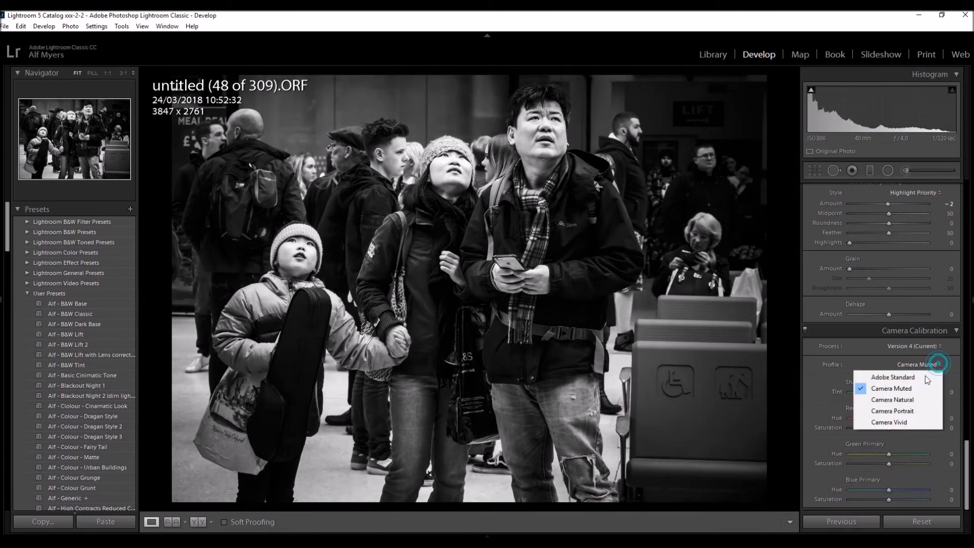
pyautogui.click(906, 410)
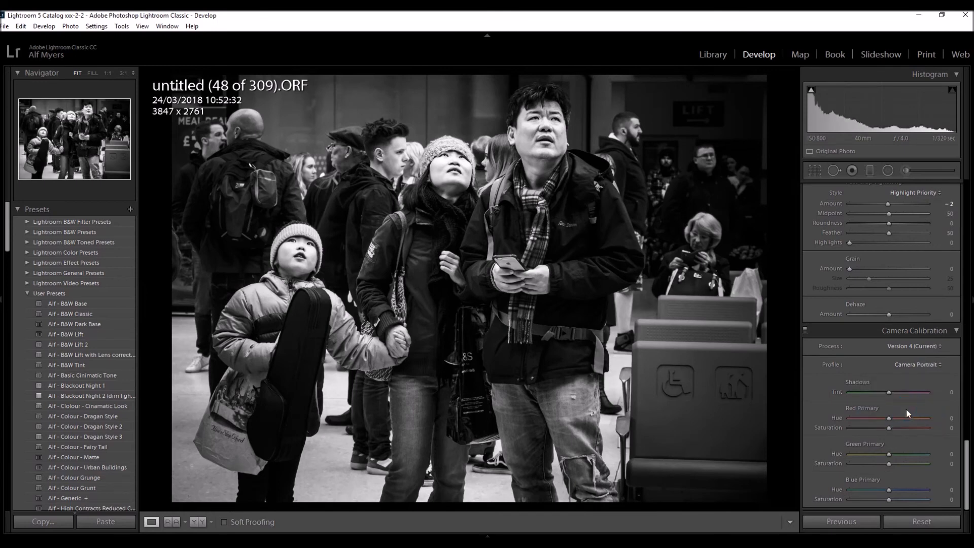
pyautogui.click(936, 365)
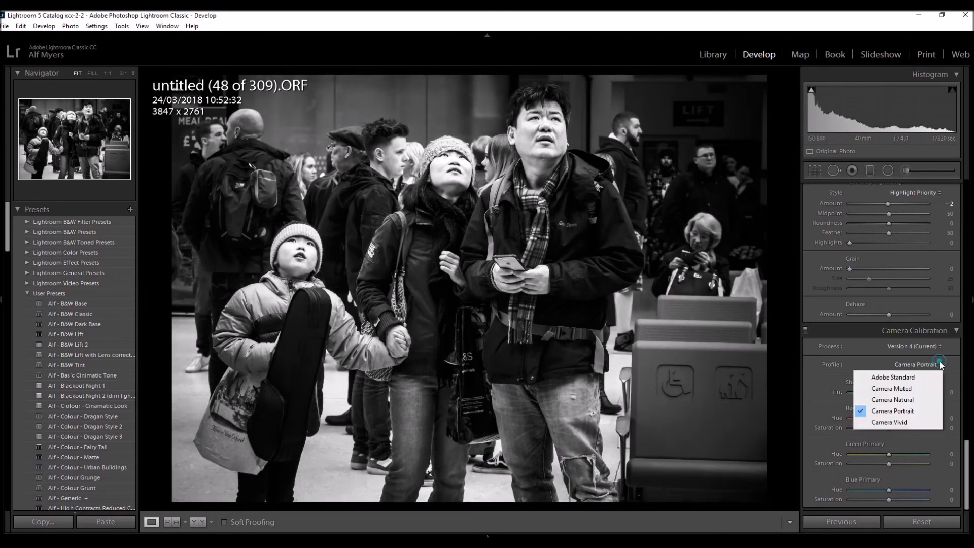
pyautogui.click(896, 422)
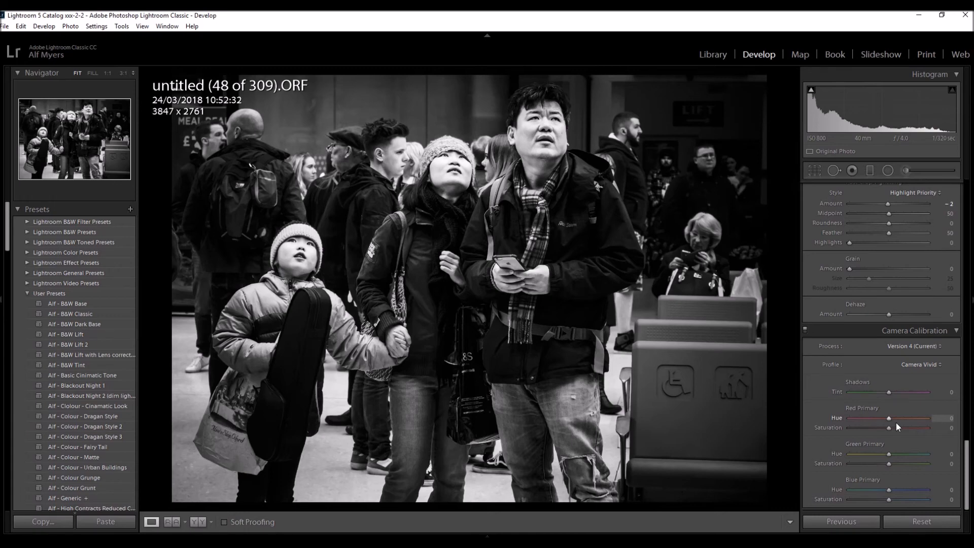
# Rebalance the photo's basic tones with highlights at -74, shadows at +62, whites at +48 and blacks at -15.
pyautogui.click(810, 90)
pyautogui.moveTo(965, 485); pyautogui.dragTo(969, 215)
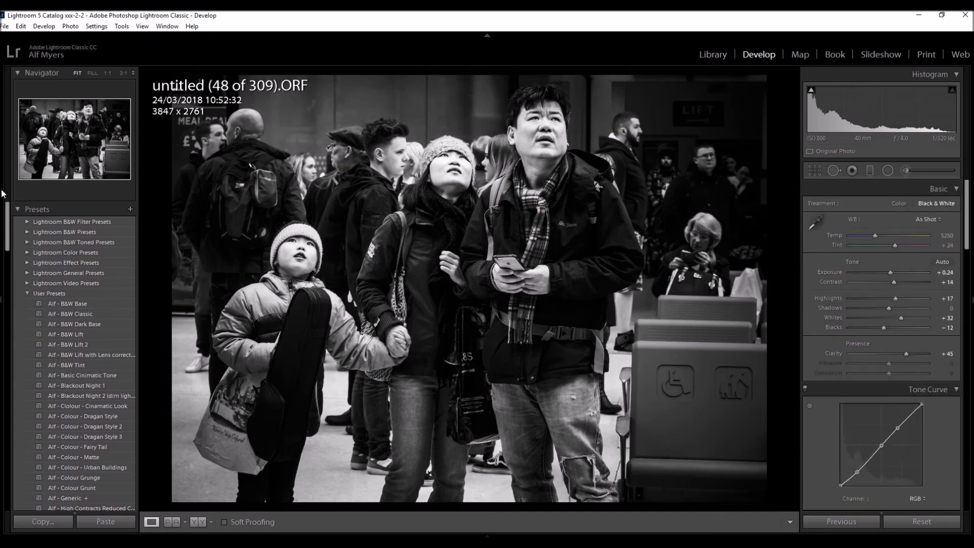
pyautogui.moveTo(896, 298); pyautogui.dragTo(847, 300)
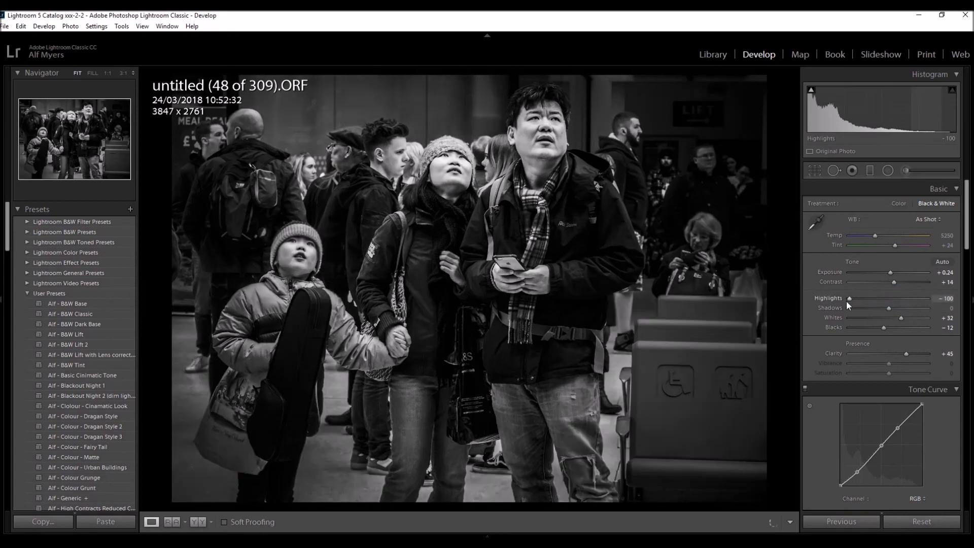
pyautogui.moveTo(888, 308); pyautogui.dragTo(929, 308)
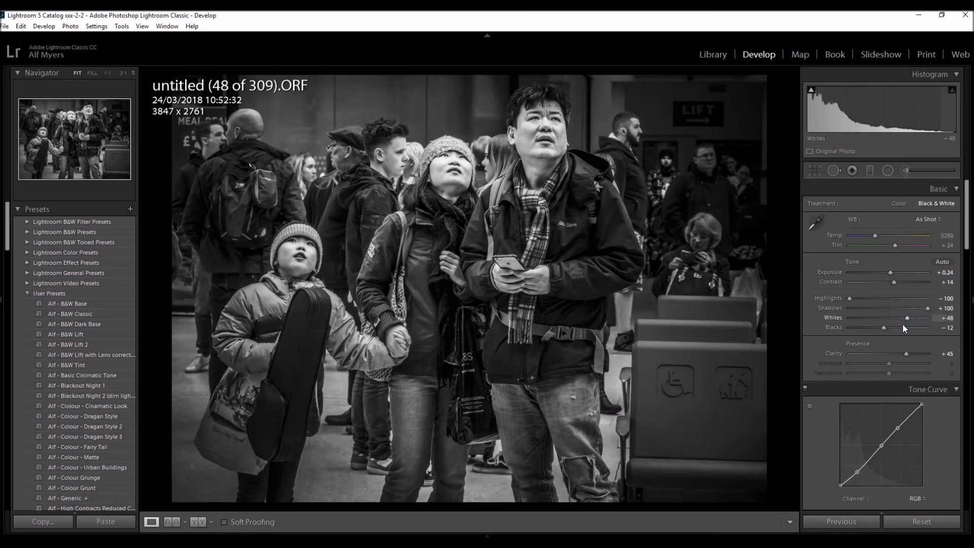
pyautogui.moveTo(882, 328); pyautogui.dragTo(883, 329)
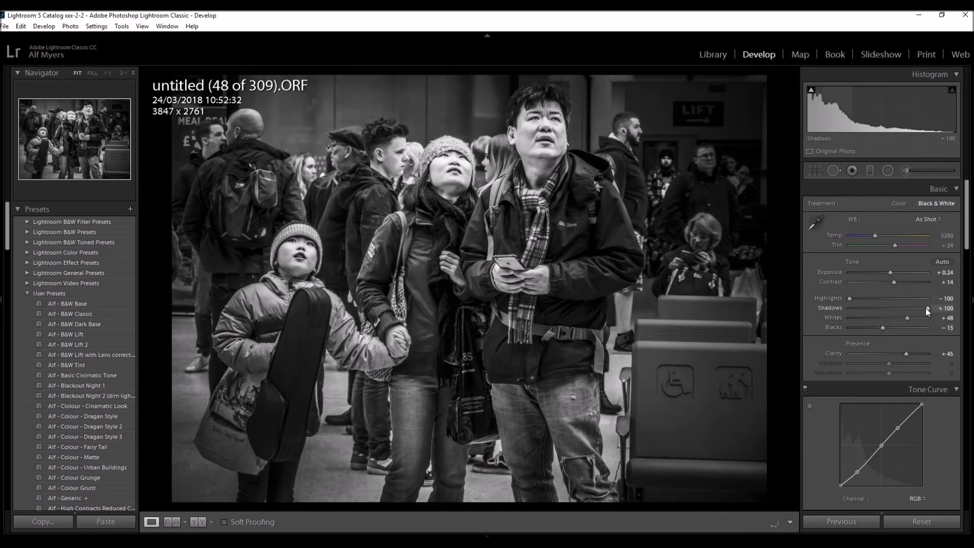
pyautogui.moveTo(917, 307); pyautogui.dragTo(912, 308)
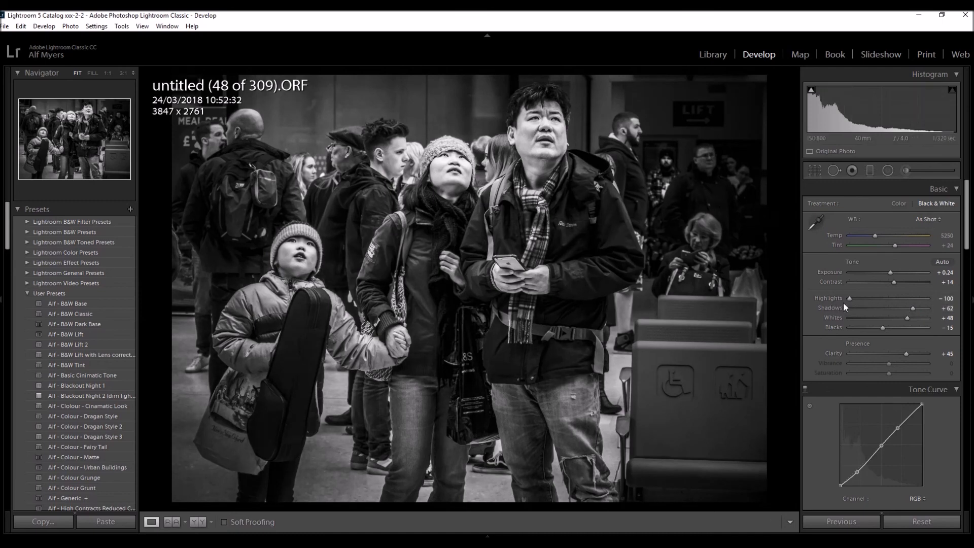
pyautogui.moveTo(849, 299); pyautogui.dragTo(859, 299)
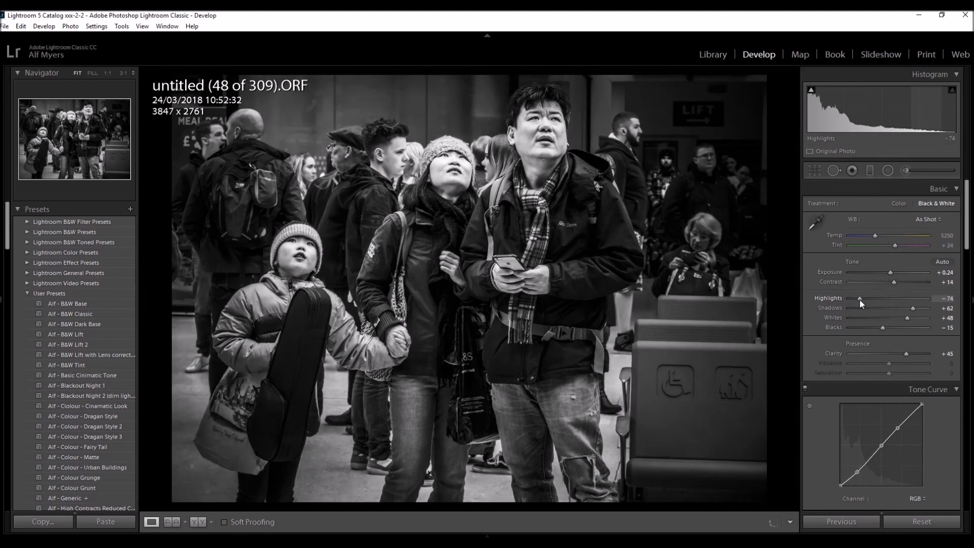